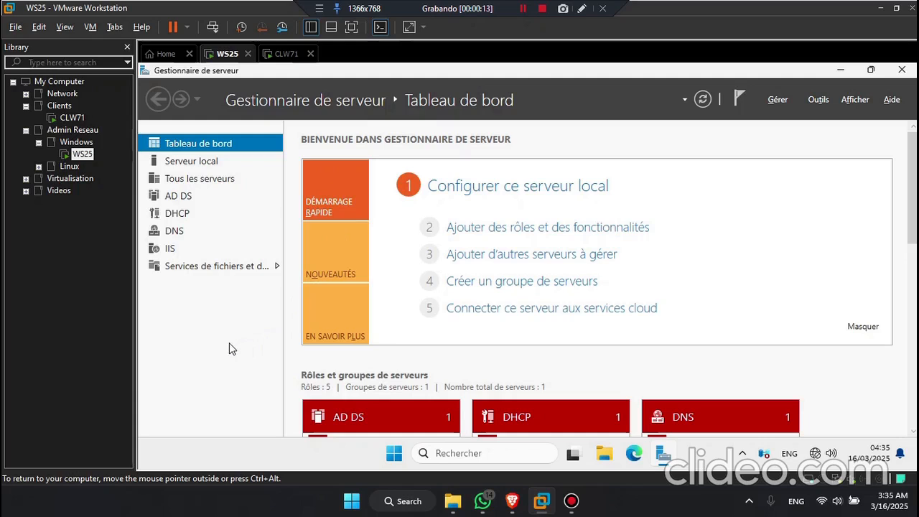
Step: Launch Active Directory Users and Computers from Server Manager's Outils menu on WS25
text(d)
key(Down)
key(Down)
key(Down)
key(Return)
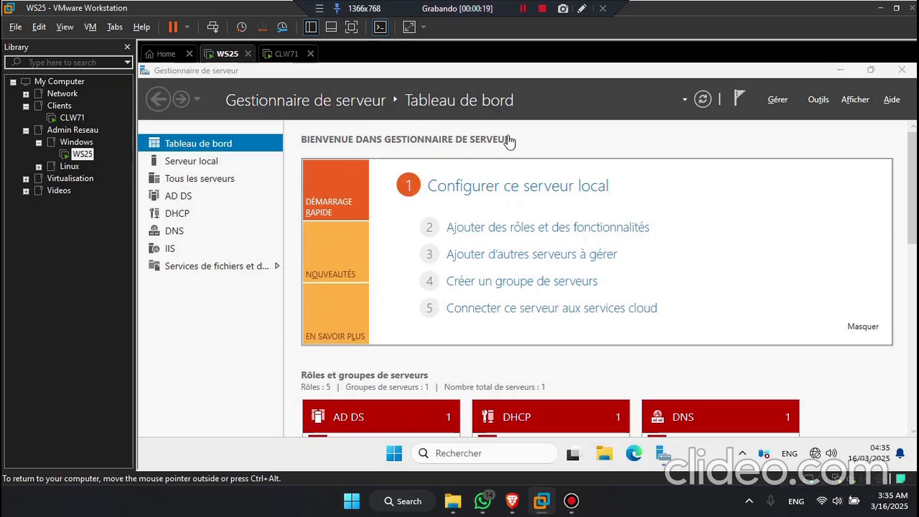
click(819, 100)
scroll(751, 392, down, 3)
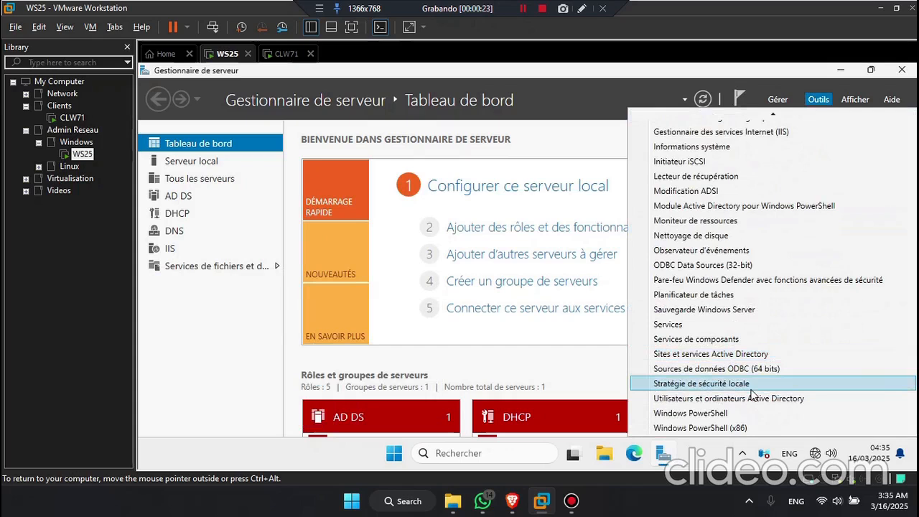
click(799, 399)
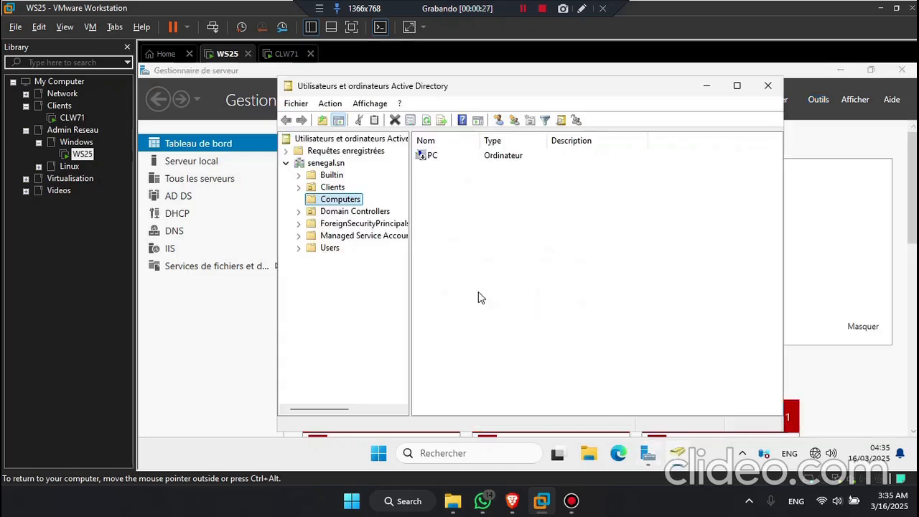
Step: Review the two user accounts in the Clients container, then go to the CLW71 client VM
click(326, 188)
click(441, 157)
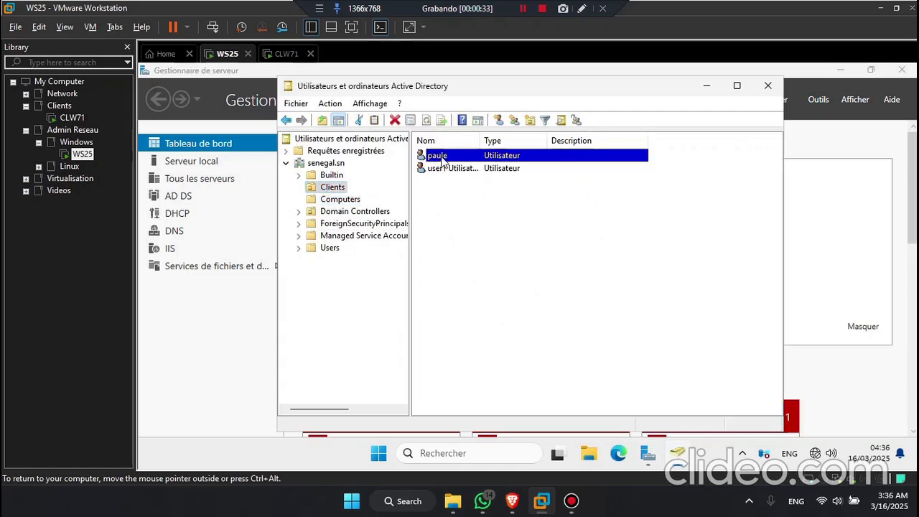
click(449, 169)
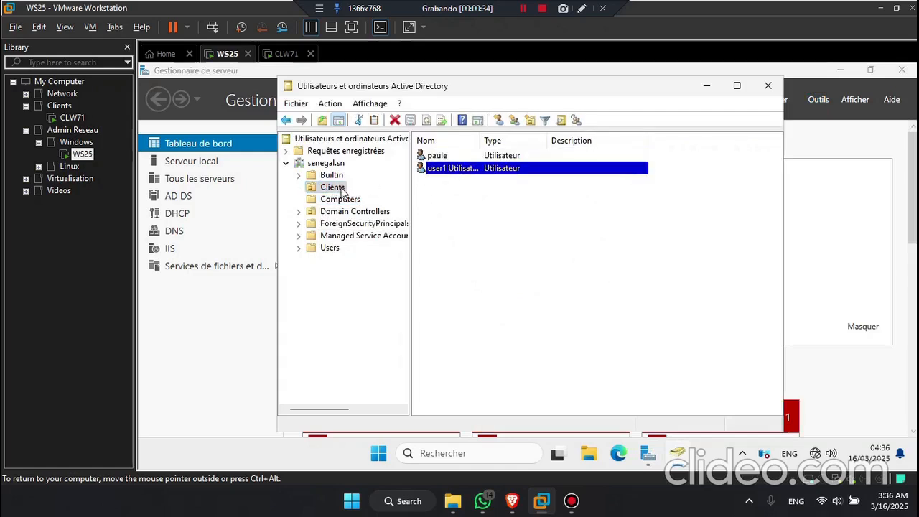
click(691, 171)
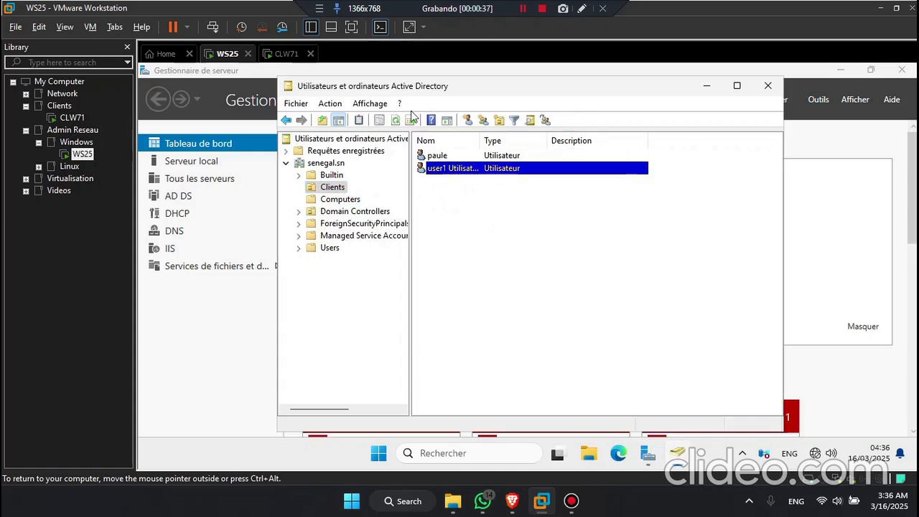
click(285, 56)
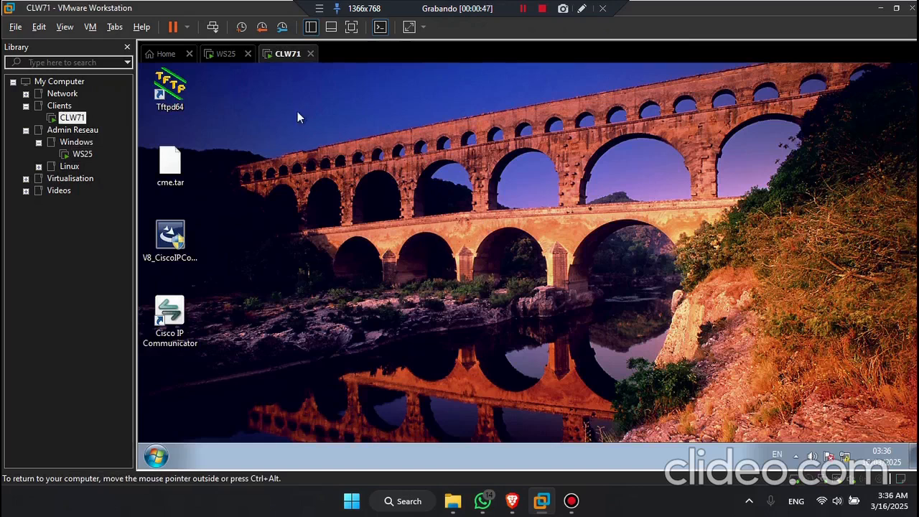
Step: Check that the WS25 VM's network adapter uses Custom VMnet1 (Host-only)
click(227, 56)
right_click(224, 55)
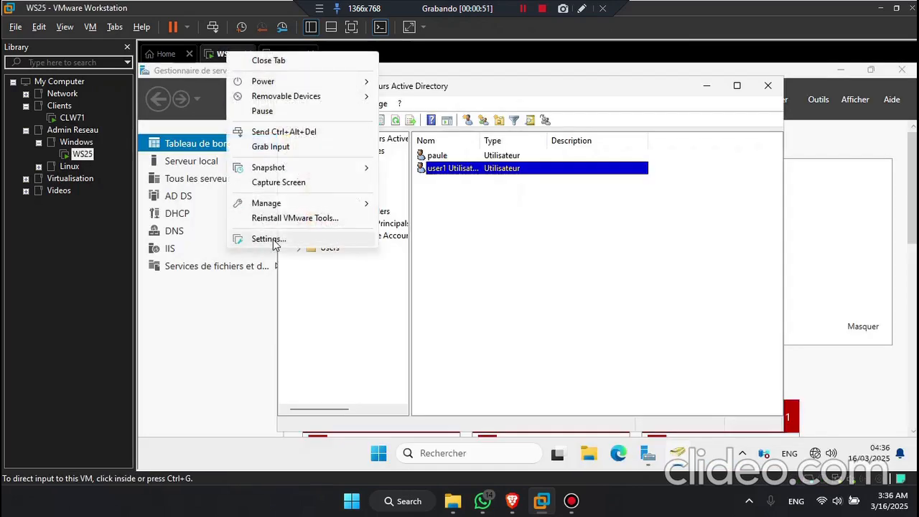
click(273, 242)
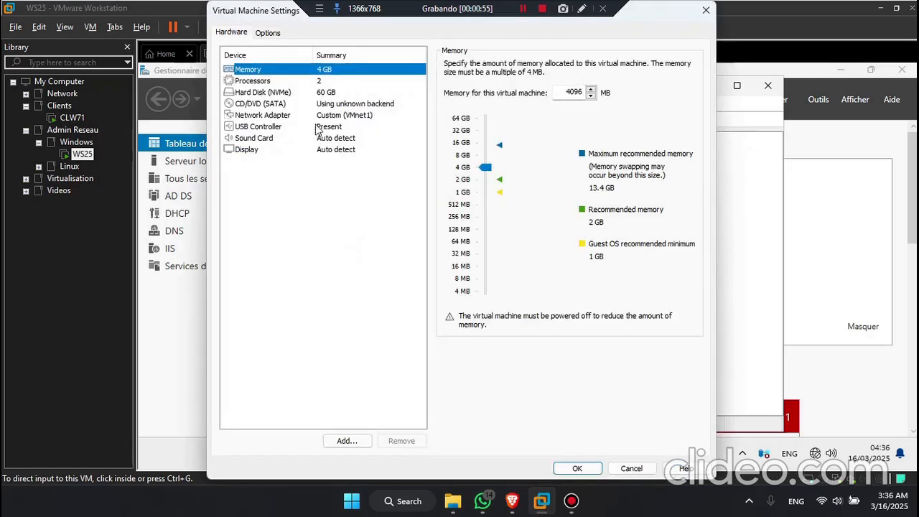
click(331, 117)
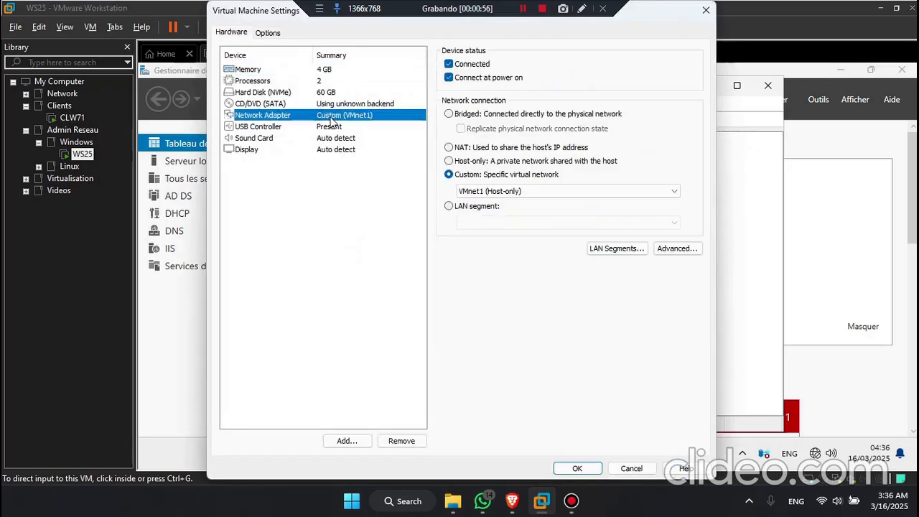
click(703, 16)
Step: Open the CLW71 client VM's virtual machine settings
click(289, 57)
right_click(293, 60)
click(329, 245)
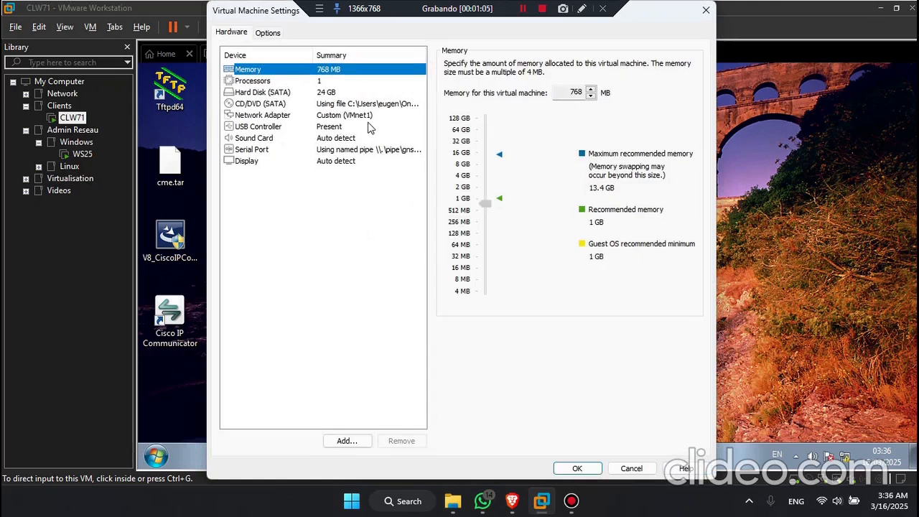
click(370, 127)
click(706, 11)
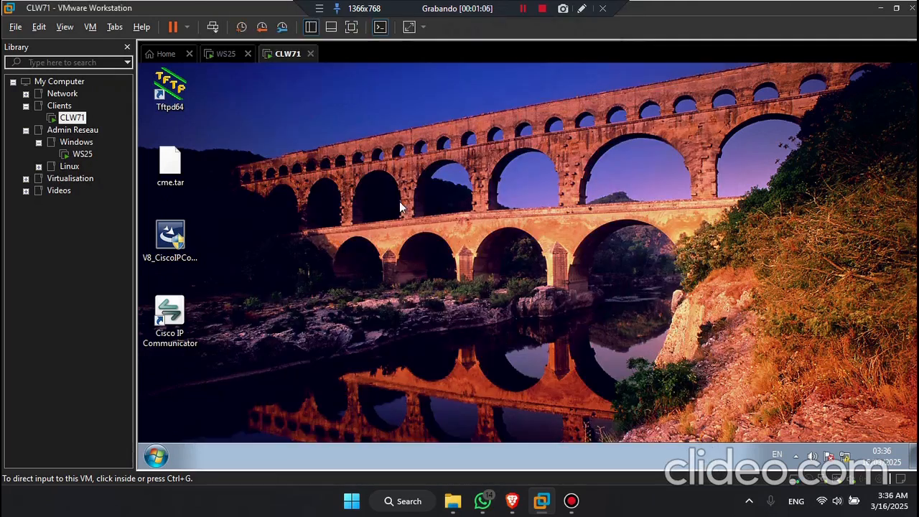
key(super+r)
text(cmd)
key(Return)
text(ipconfig)
key(Return)
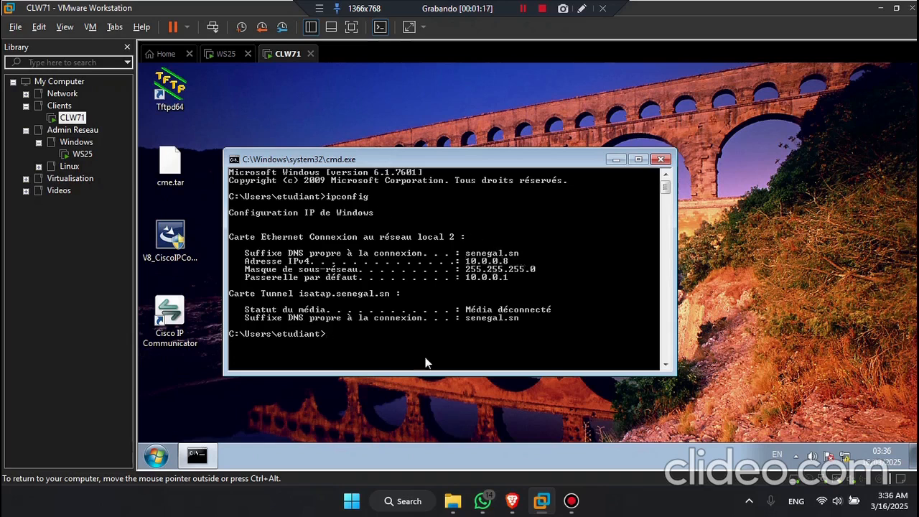
text(ping 10.0.0.1)
key(Return)
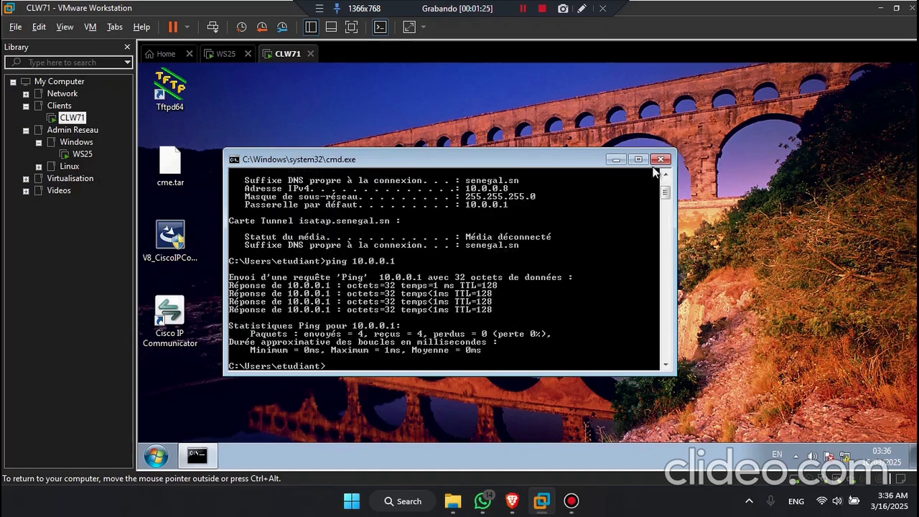
drag(570, 164, 623, 129)
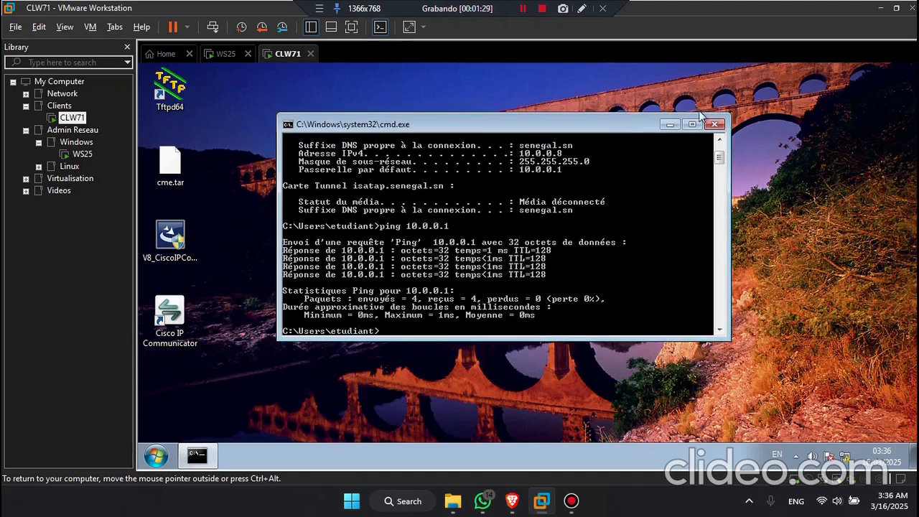
click(715, 125)
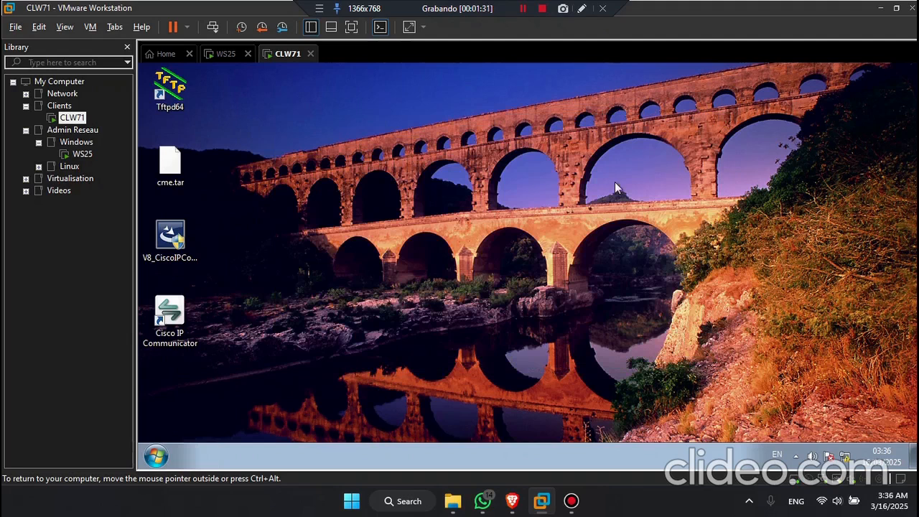
Step: Run sysdm.cpl and open the name/domain change dialog showing computer PC in WORKGROUP
key(super+r)
drag(360, 312, 552, 176)
text(s)
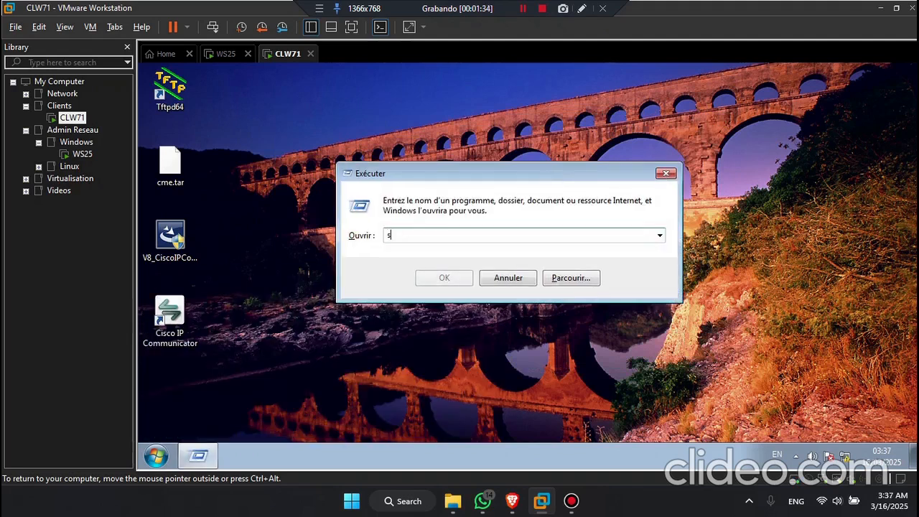
text(ysdm.cpl)
key(Return)
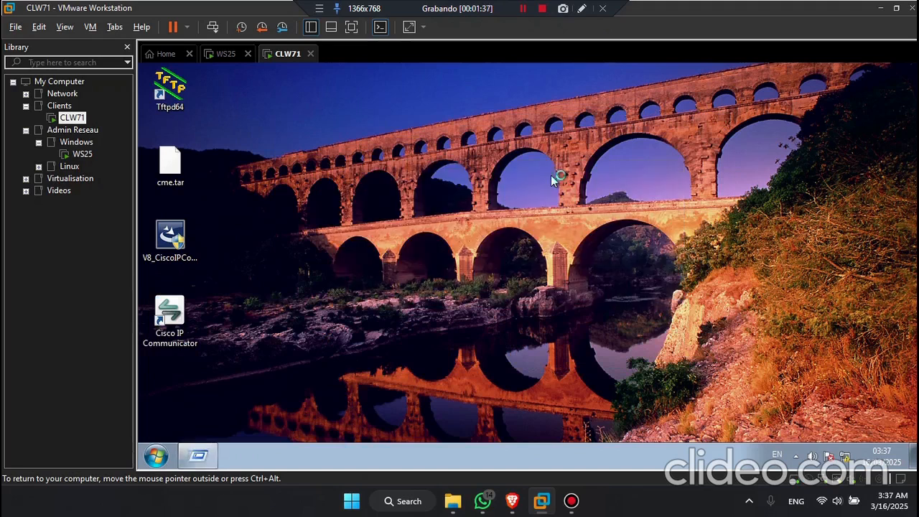
drag(334, 106, 537, 92)
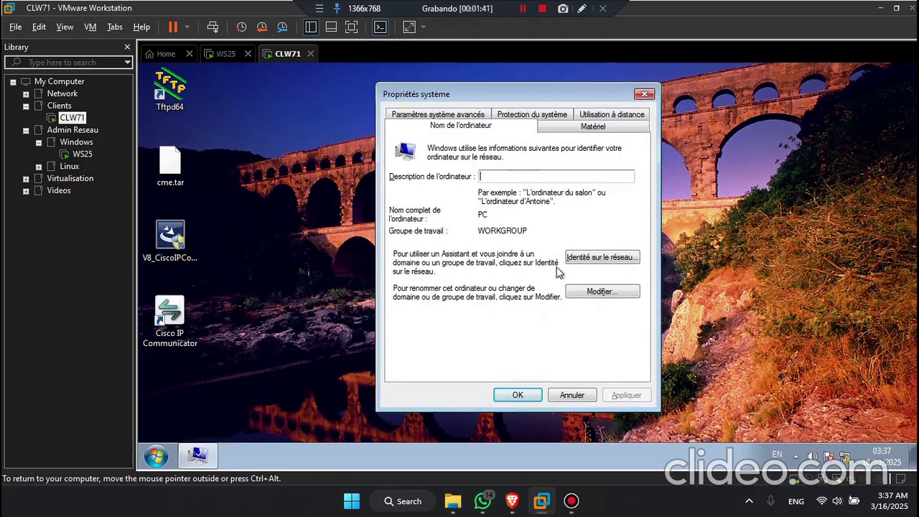
click(602, 294)
drag(412, 192, 393, 195)
click(425, 192)
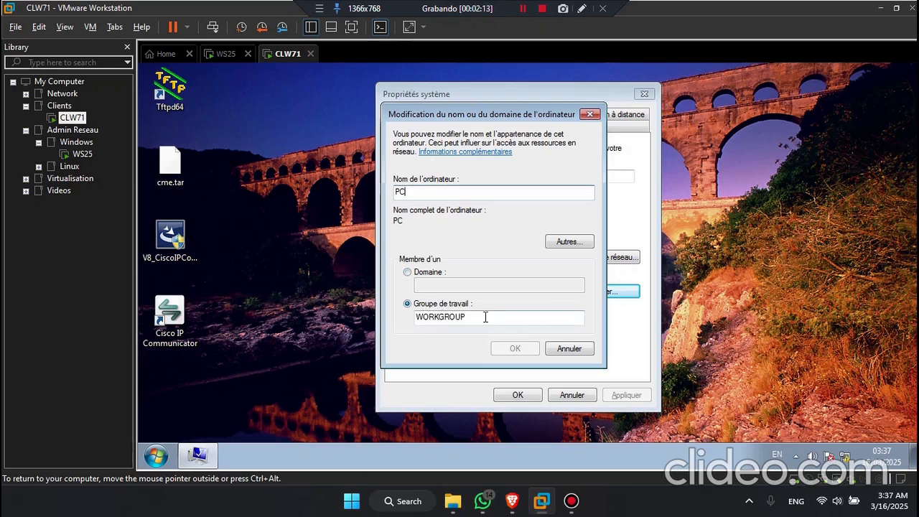
Step: Switch PC's membership from workgroup to the domain senegal.sn and submit
click(431, 276)
click(450, 285)
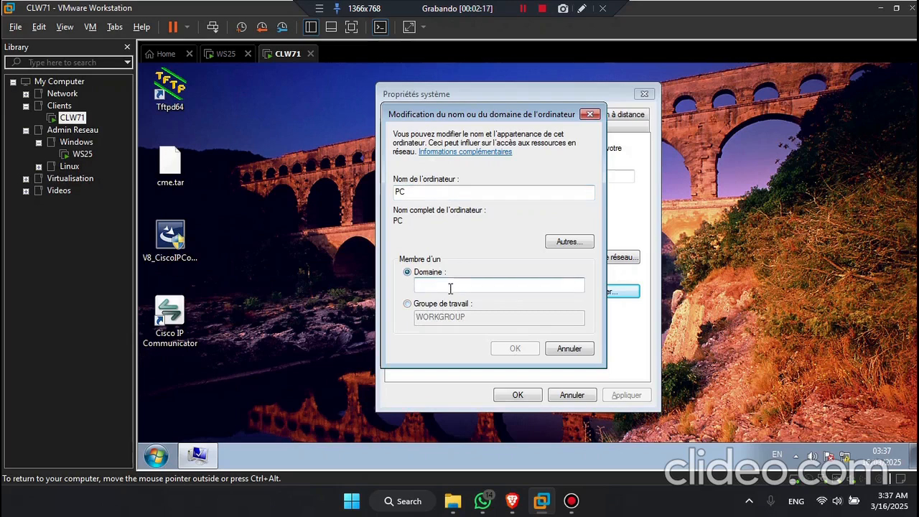
text(senegal.sn)
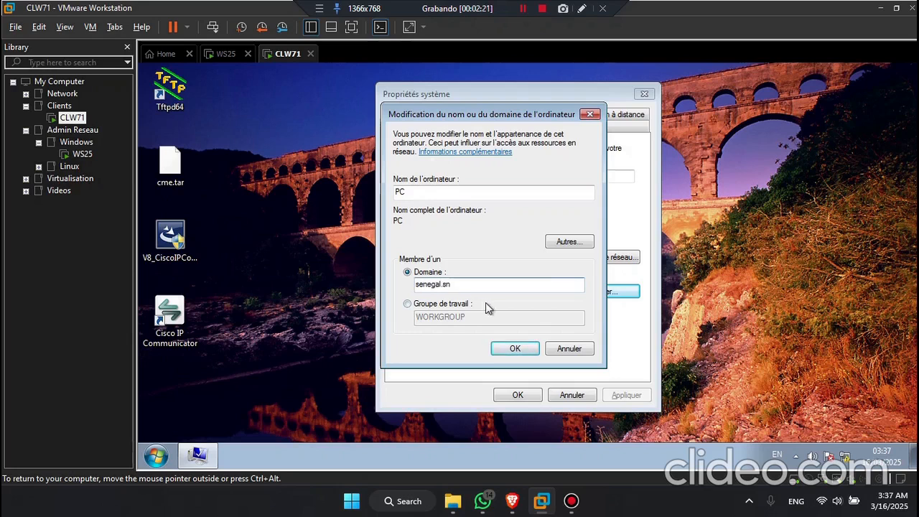
click(515, 349)
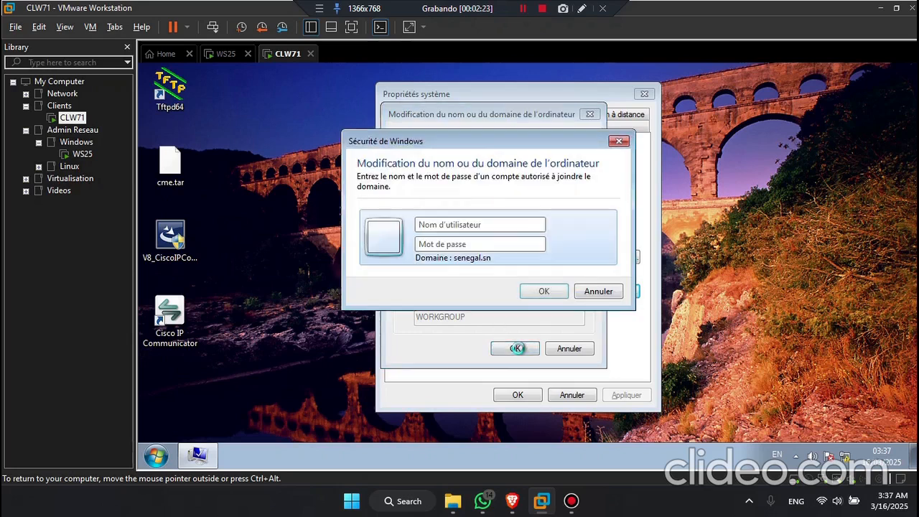
Step: Authenticate with the domain Administrateur account and acknowledge the welcome and restart notices
click(494, 224)
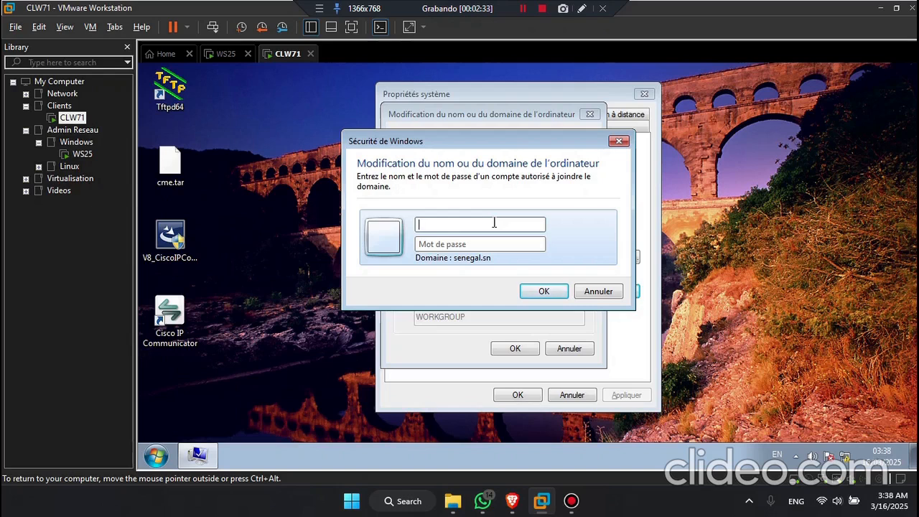
click(495, 223)
text(Administrateur)
key(Tab)
text(••••••)
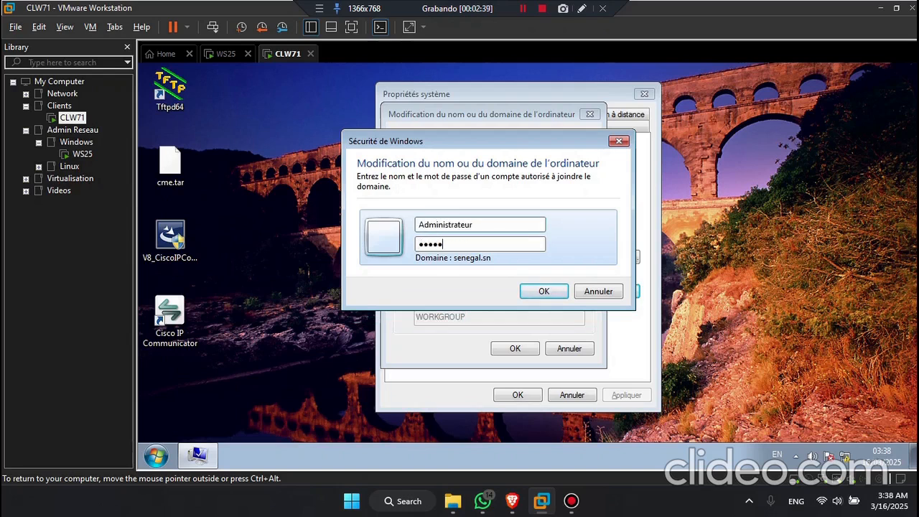
click(543, 291)
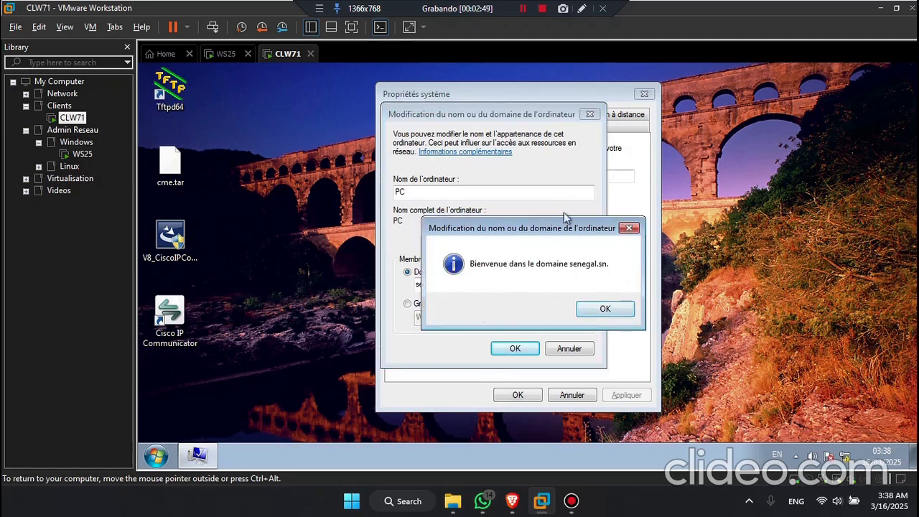
click(605, 309)
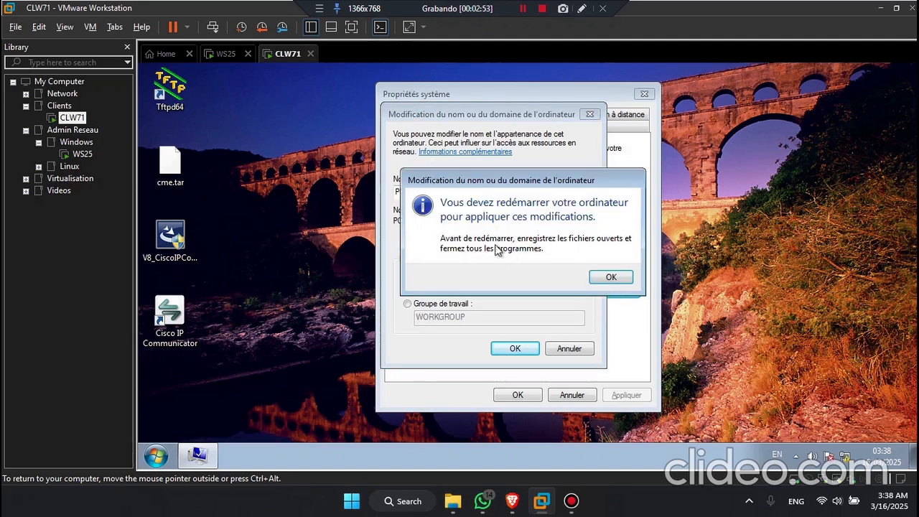
click(611, 278)
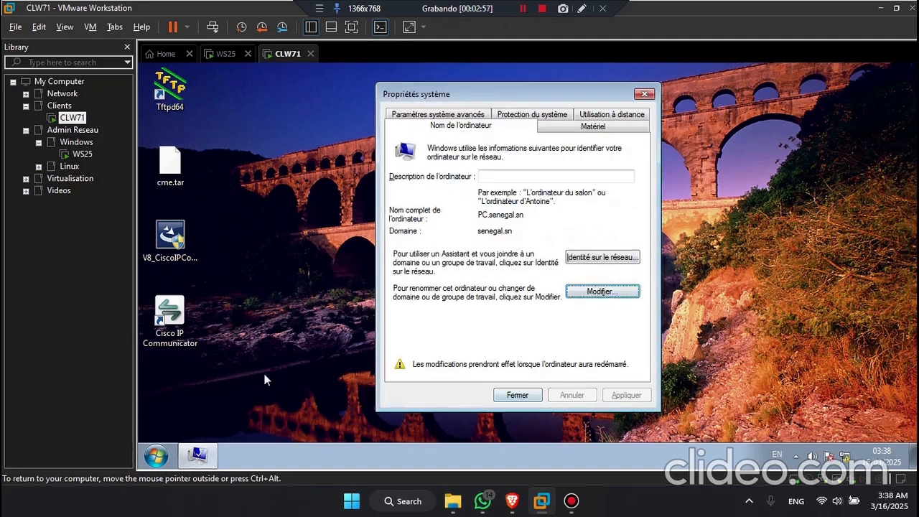
Step: Close System Properties and restart CLW71 now to apply the senegal.sn join
drag(488, 216, 481, 215)
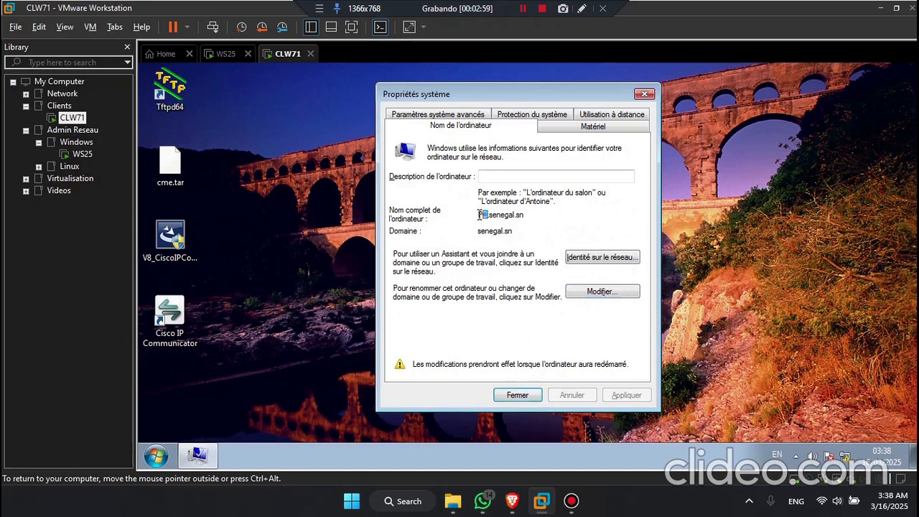
click(157, 456)
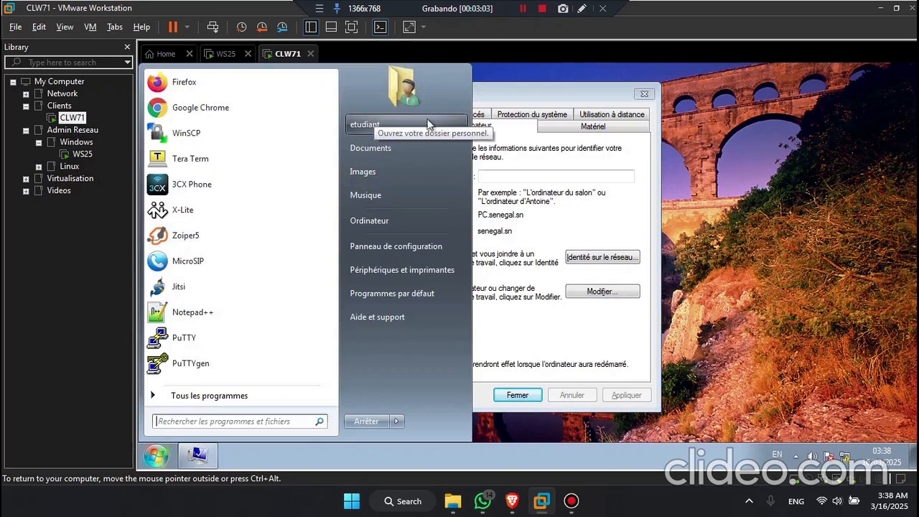
click(517, 396)
click(490, 279)
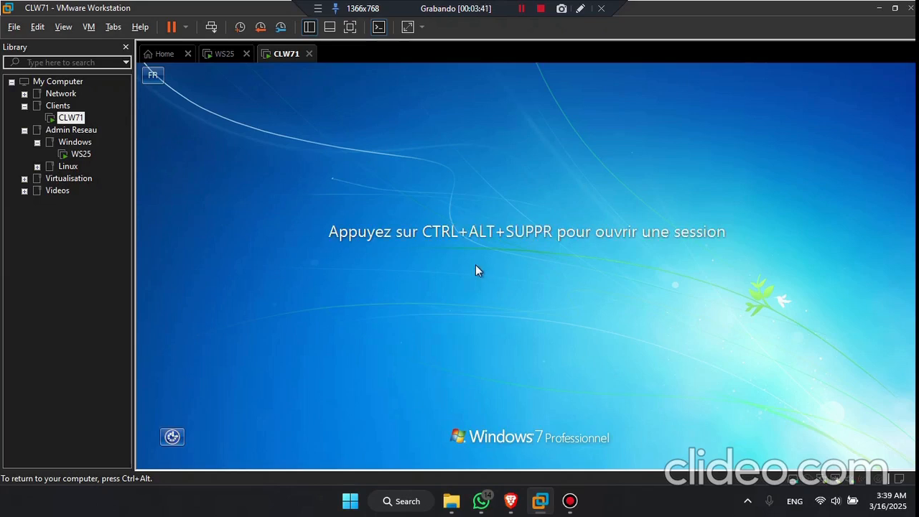
Step: At the logon screen, switch user and choose Other User to sign in to SENEGAL
key(ctrl+alt+Insert)
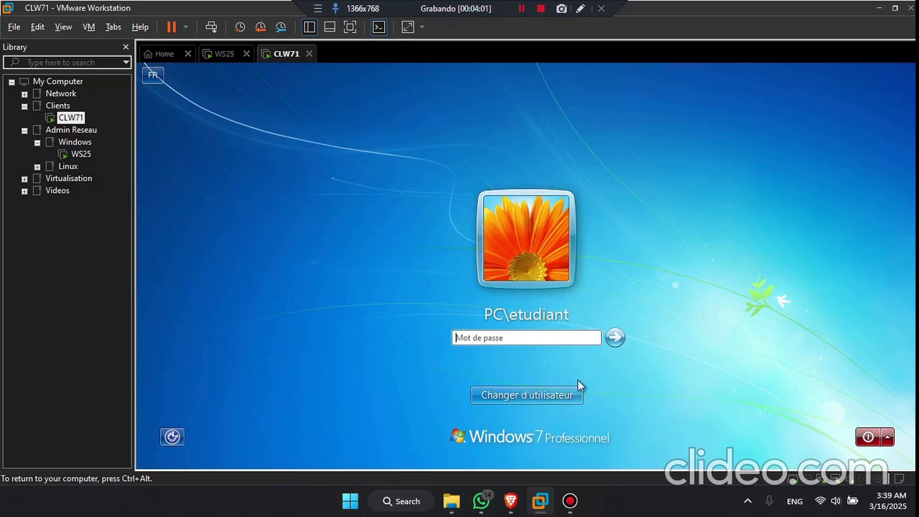
click(531, 400)
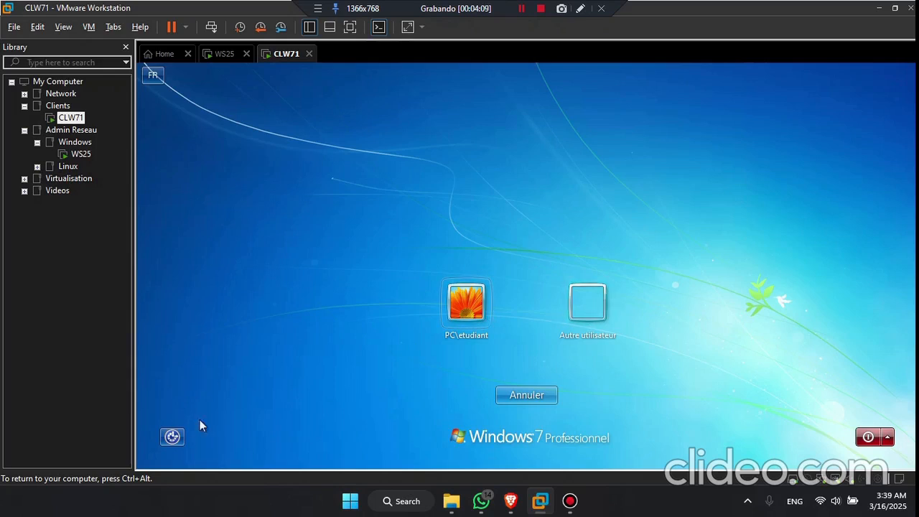
click(591, 300)
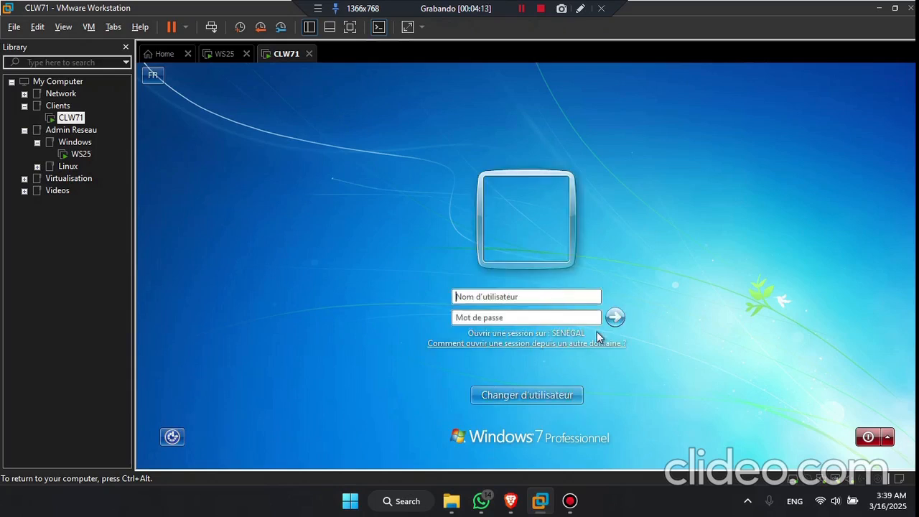
click(496, 298)
Step: Look up the domain user account in WS25's Active Directory console, then return to CLW71
click(216, 55)
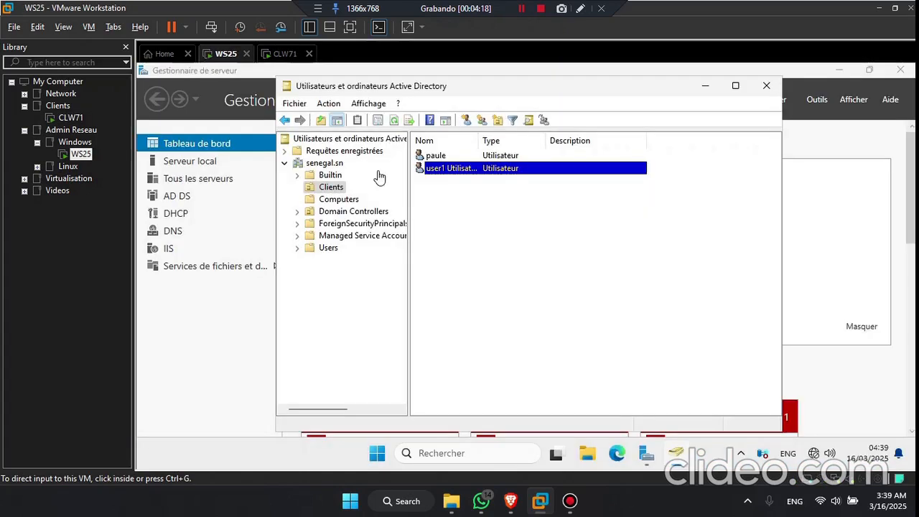
click(431, 155)
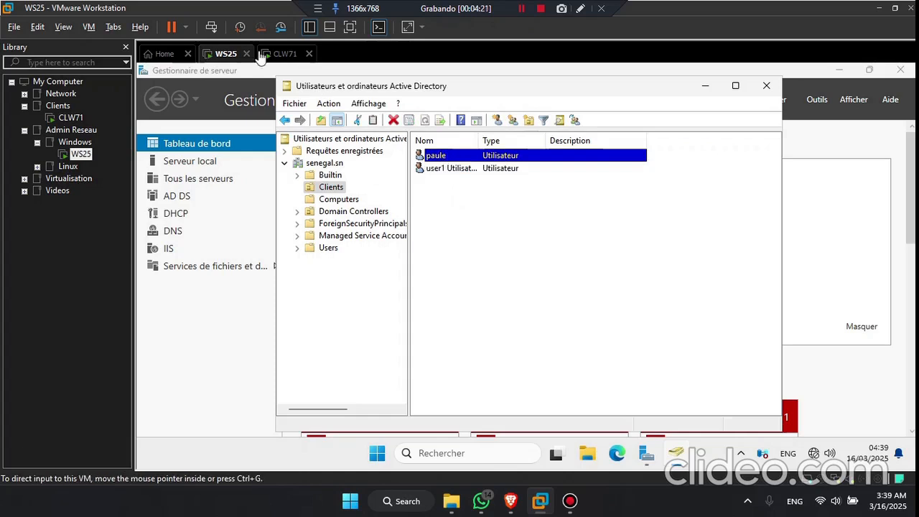
click(285, 54)
Step: Enter the domain user's name and password on the SENEGAL logon form and sign in
click(536, 297)
key(BackSpace)
key(BackSpace)
key(BackSpace)
key(Tab)
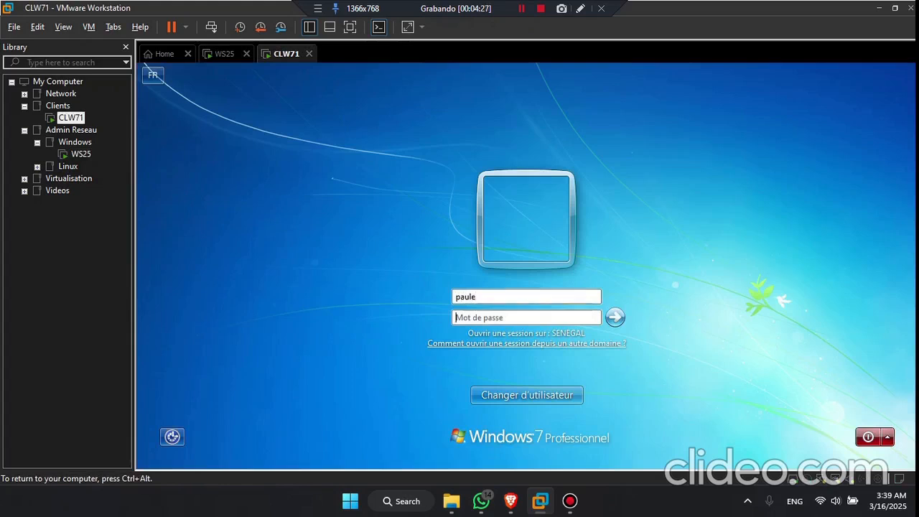
key(Caps_Lock)
key(Caps_Lock)
click(615, 318)
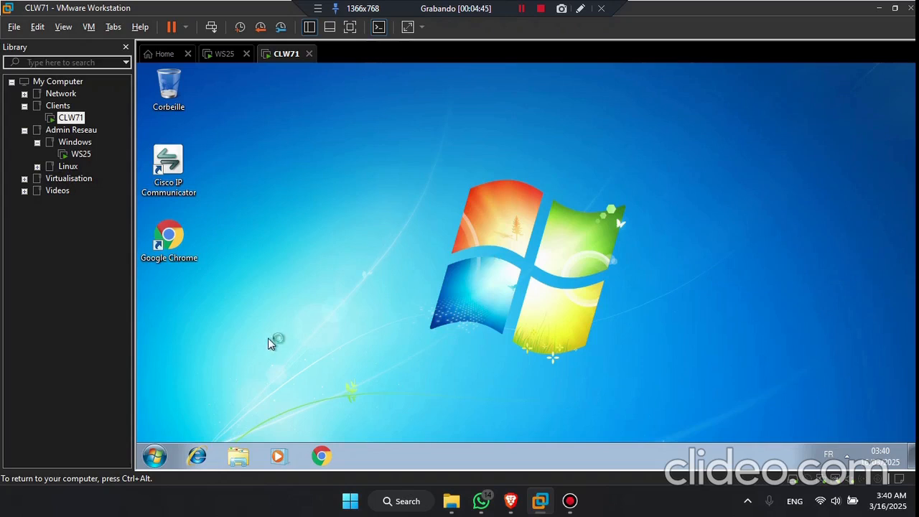
Step: Launch sysdm.cpl elevated with the administrateur account's credentials
click(154, 457)
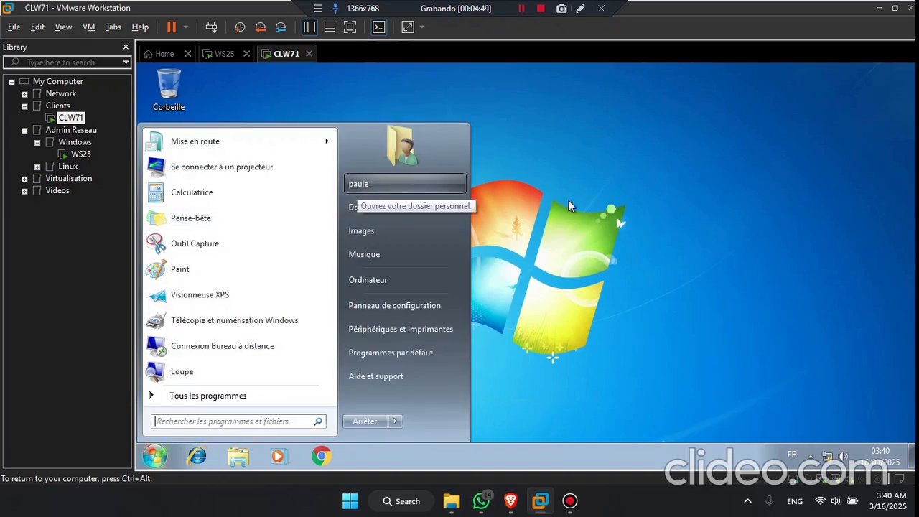
click(588, 202)
key(super+r)
text(sys)
key(Down)
key(Return)
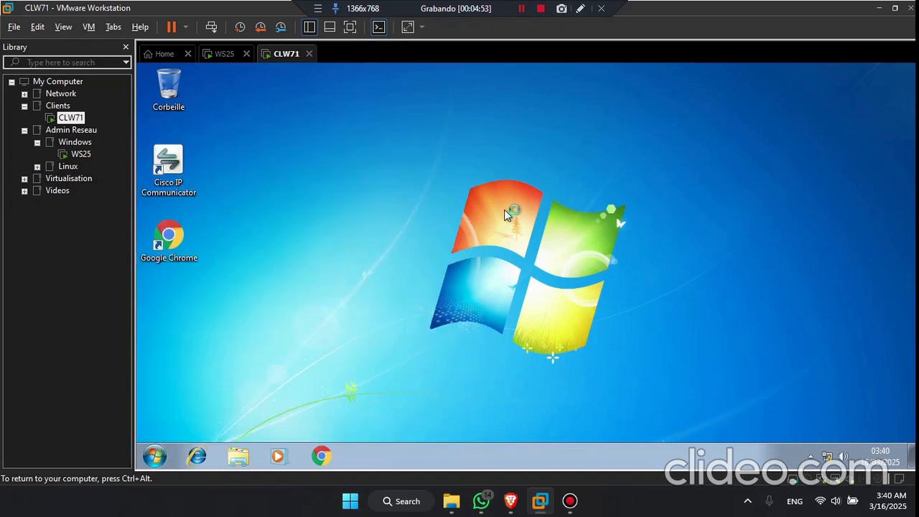
click(268, 226)
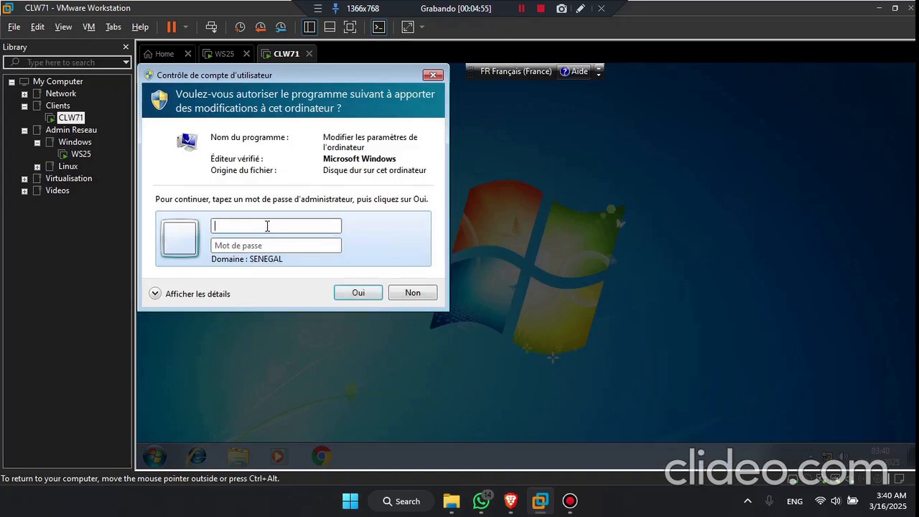
text(administrateur)
key(Tab)
text(••••••)
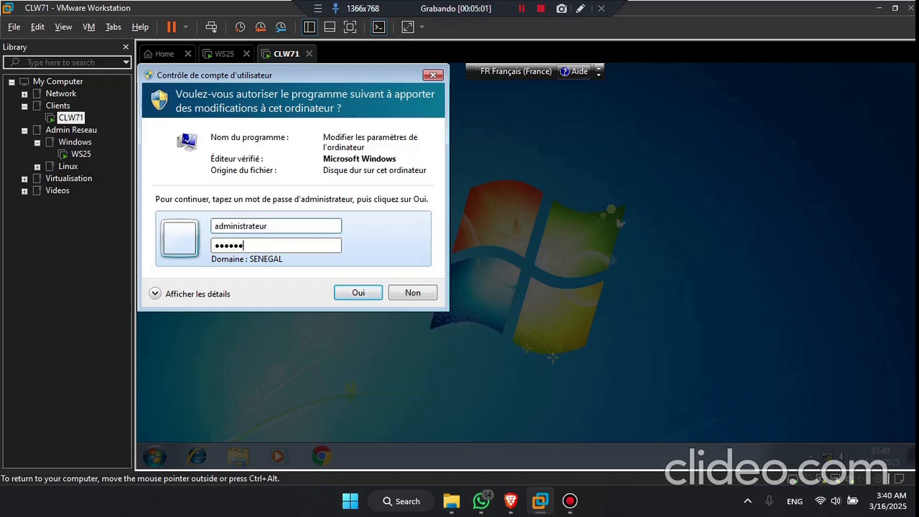
text(••)
key(Return)
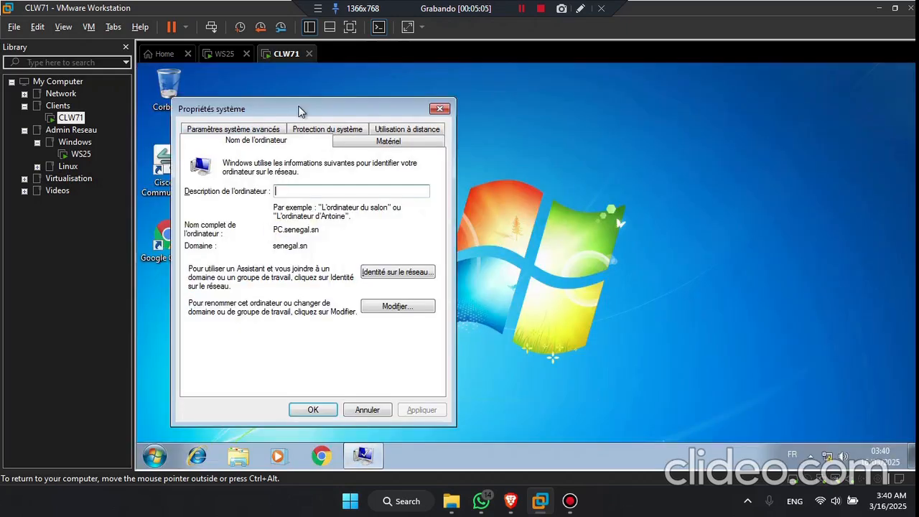
Step: Open the name/domain change settings, confirming PC belongs to domain senegal.sn, then switch to WS25
drag(304, 108, 451, 76)
double_click(438, 212)
click(523, 273)
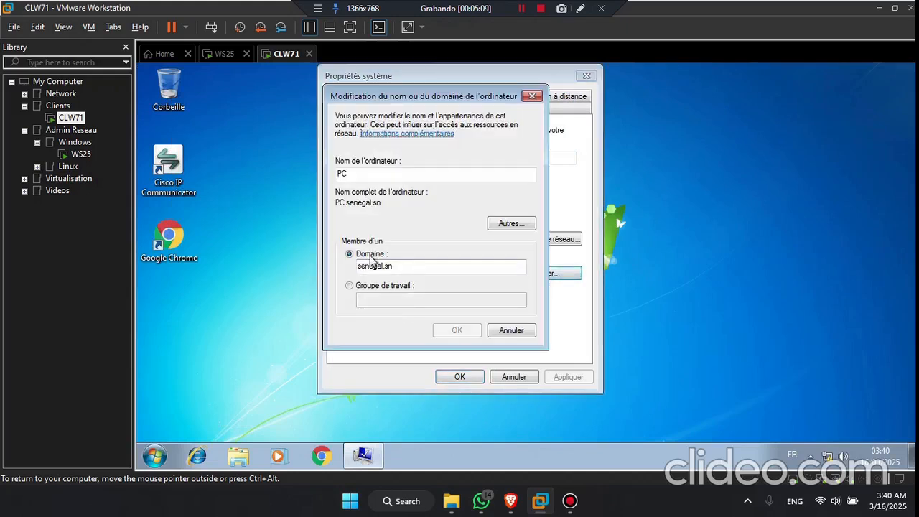
drag(410, 269, 345, 271)
drag(353, 173, 338, 176)
click(224, 54)
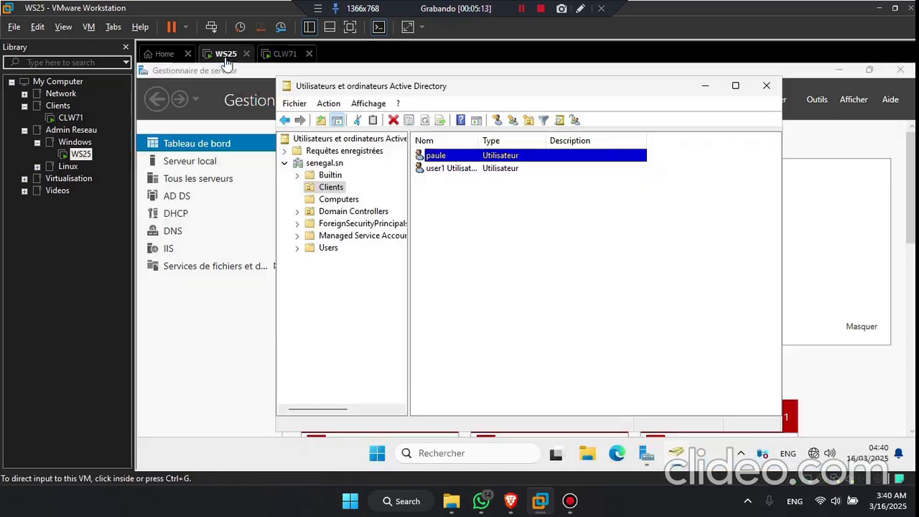
Step: Confirm PC appears in Active Directory's Computers container, then close the console
click(346, 201)
click(433, 159)
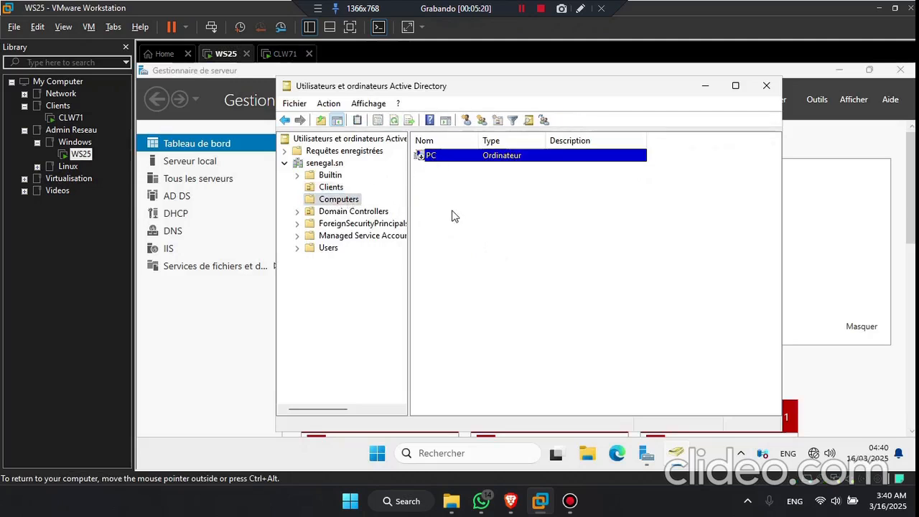
click(766, 86)
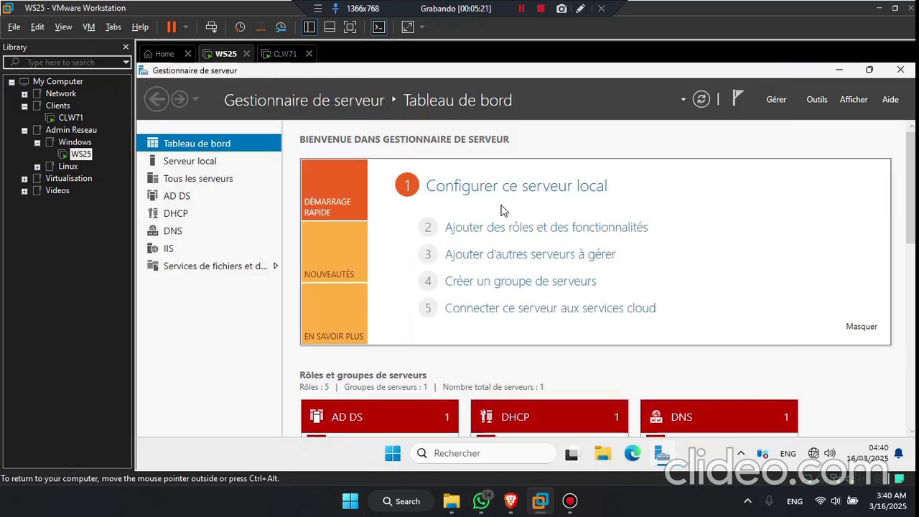
Step: On CLW71, cancel the domain change dialog and close System Properties without changes
click(288, 57)
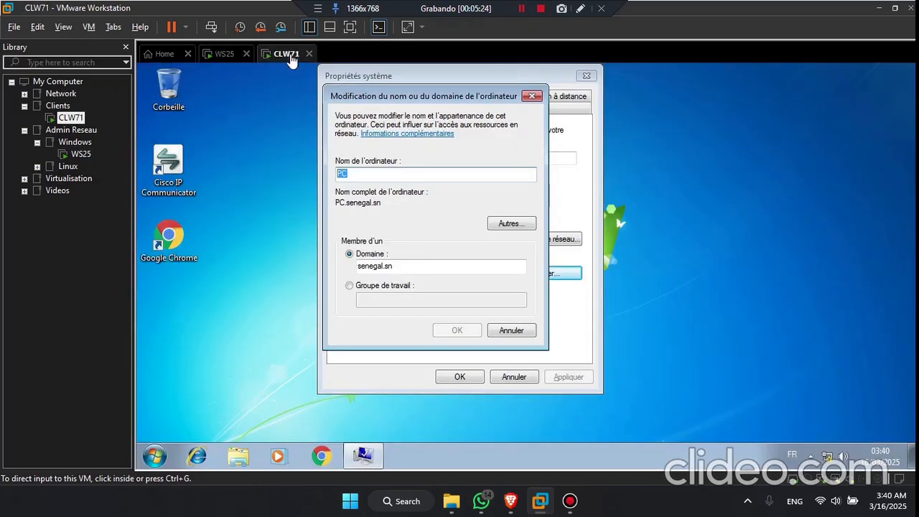
click(510, 331)
click(515, 377)
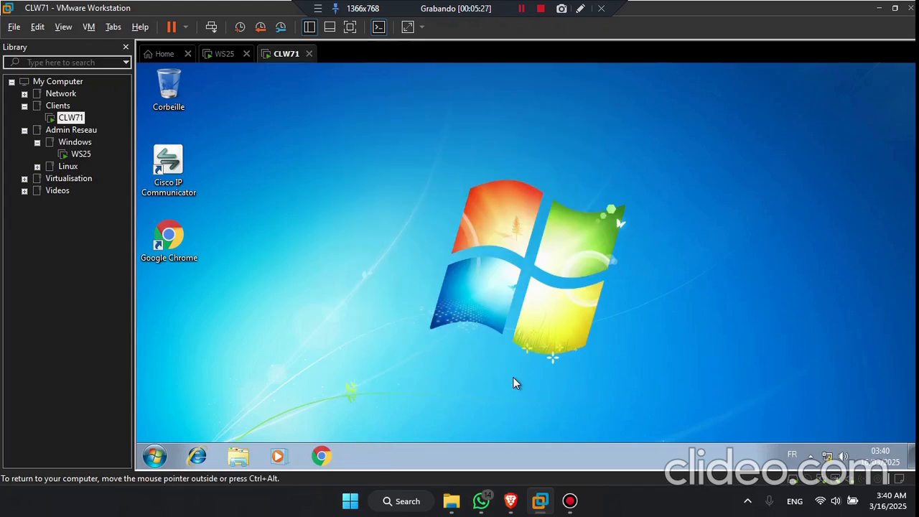
click(154, 456)
Step: Log off the domain user and choose Other User on the Windows 7 sign-in screen
click(394, 421)
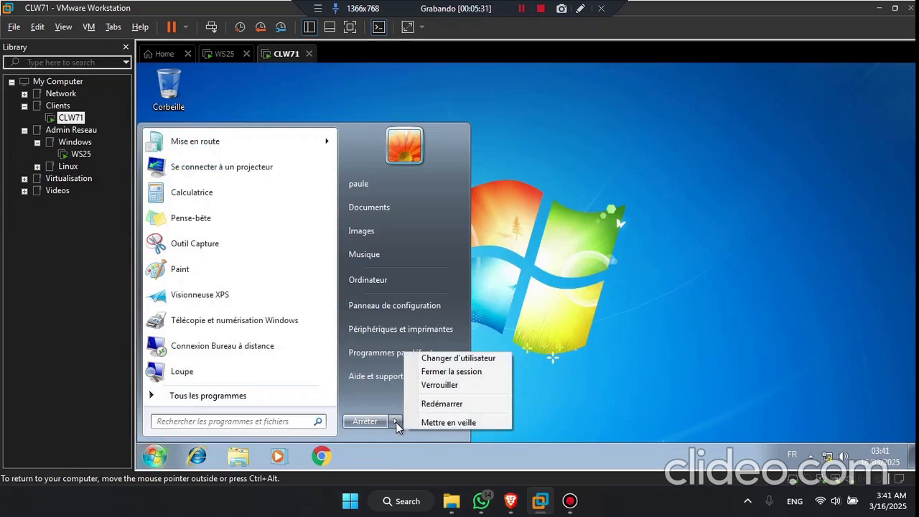
click(438, 371)
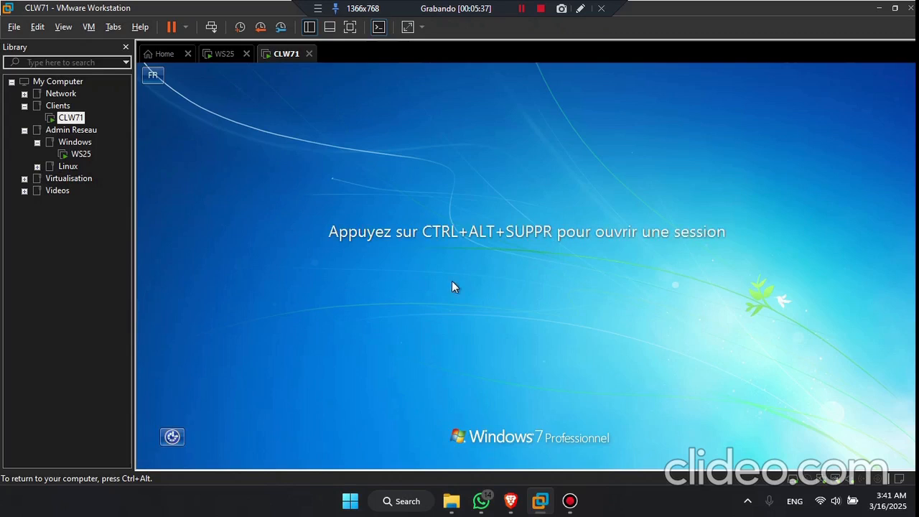
key(ctrl+alt+Insert)
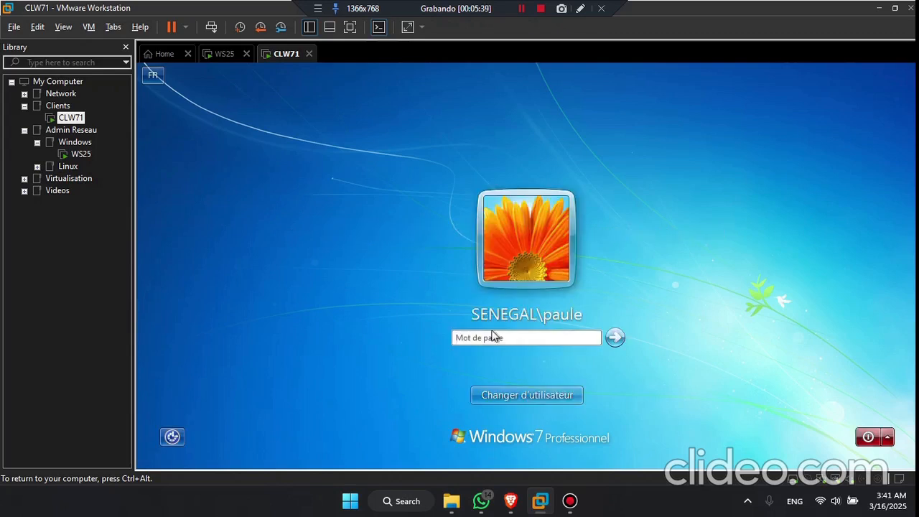
click(543, 392)
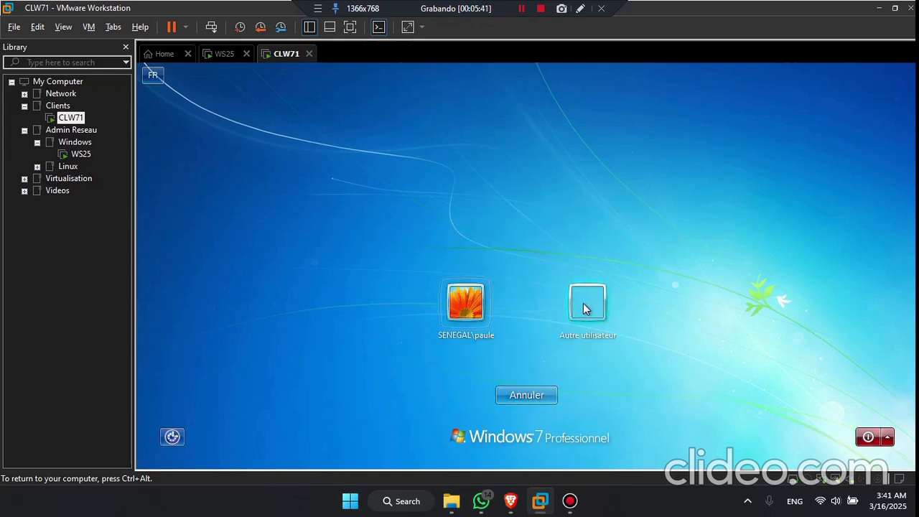
click(582, 307)
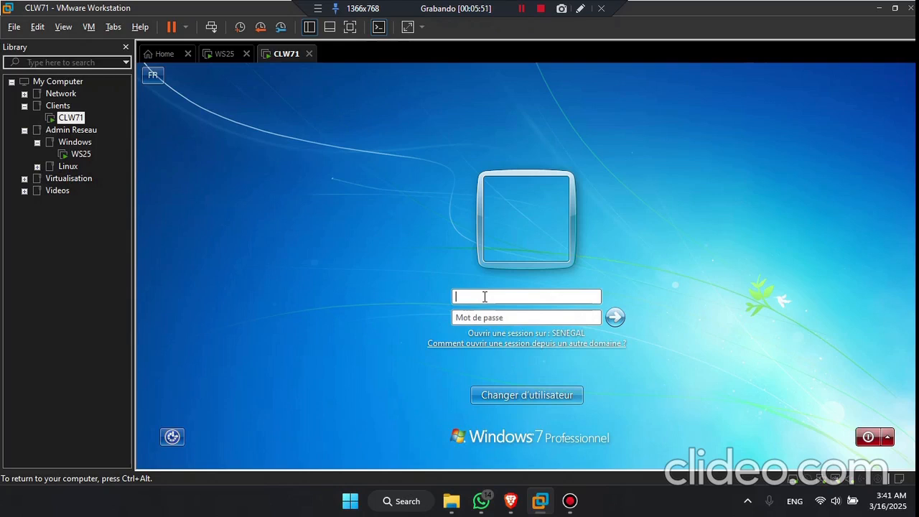
Step: Try signing in as etudiant\PC, which fails with an incorrect credentials error
click(485, 297)
text(etudiant\)
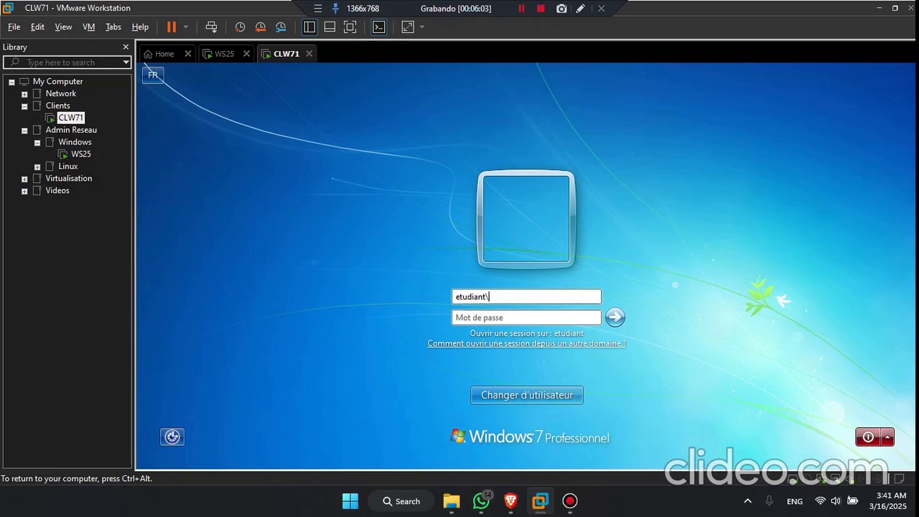
text(PC)
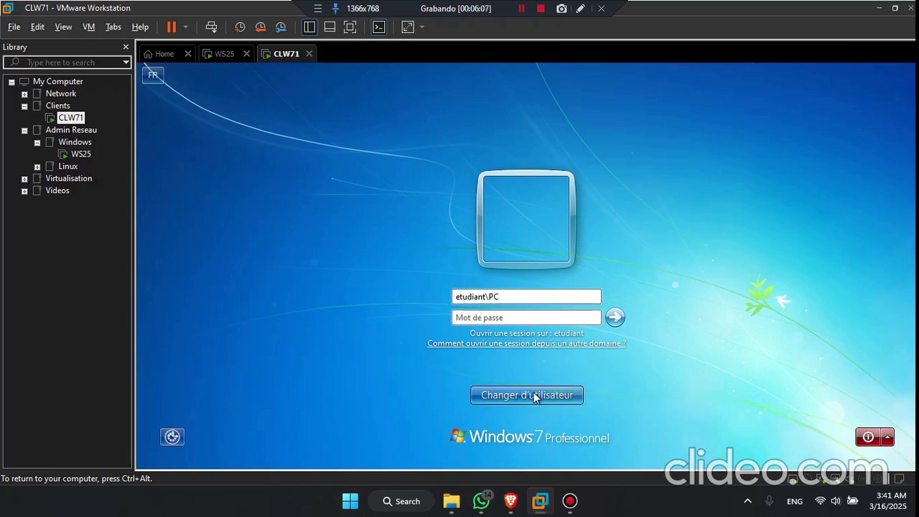
click(615, 318)
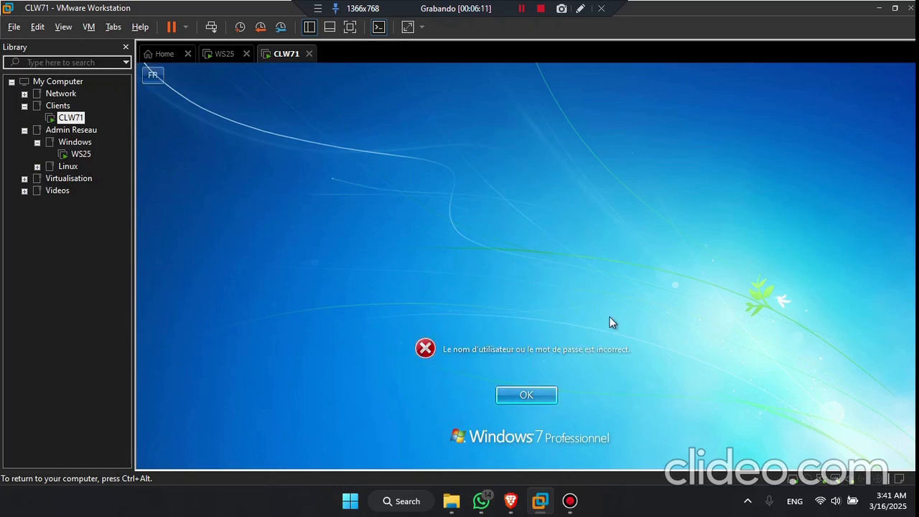
click(526, 395)
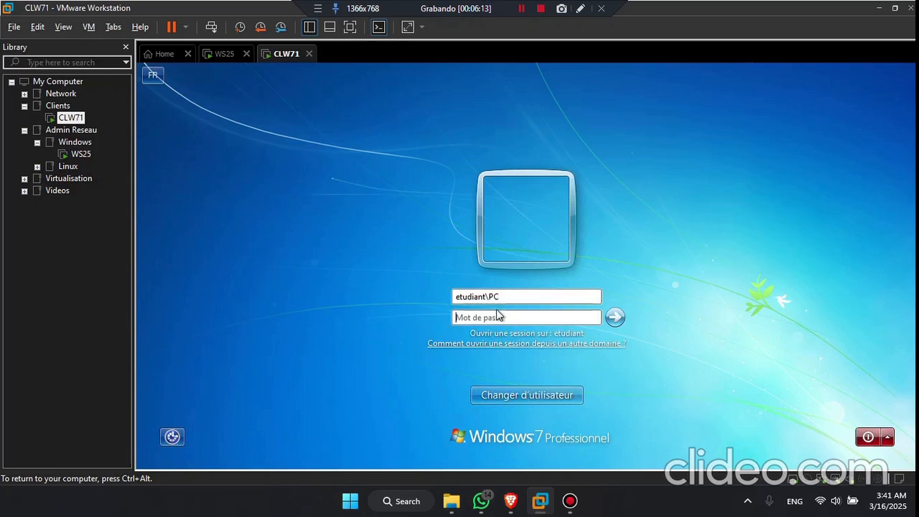
Step: Change the user name to PC\etudiant and sign in to the local account
drag(505, 296, 492, 296)
key(BackSpace)
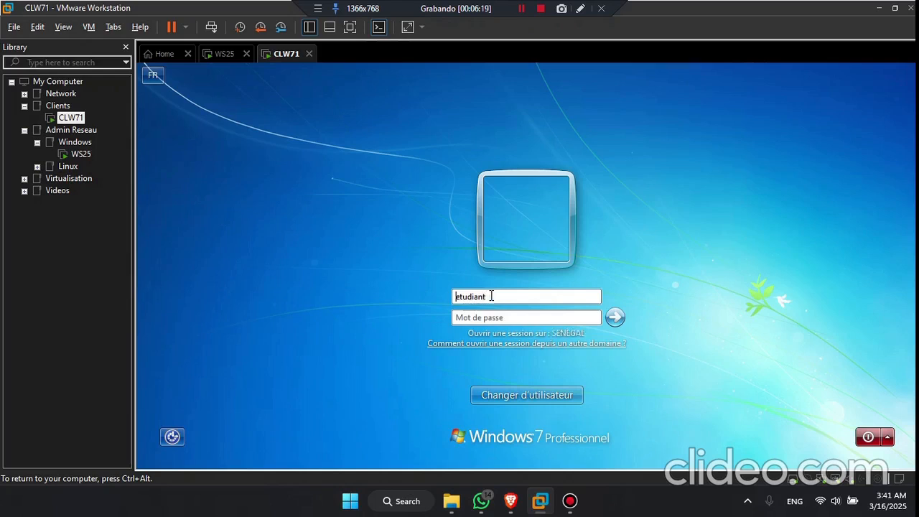
text(PC\)
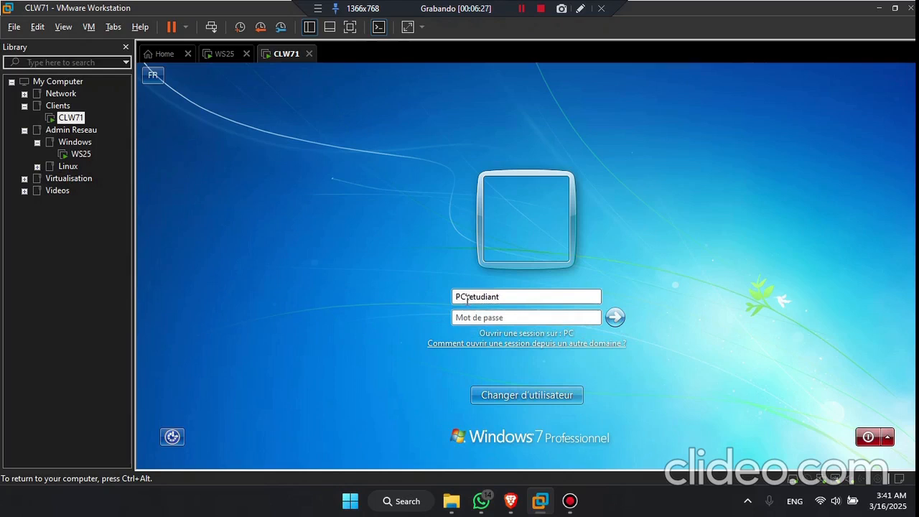
drag(510, 297, 469, 296)
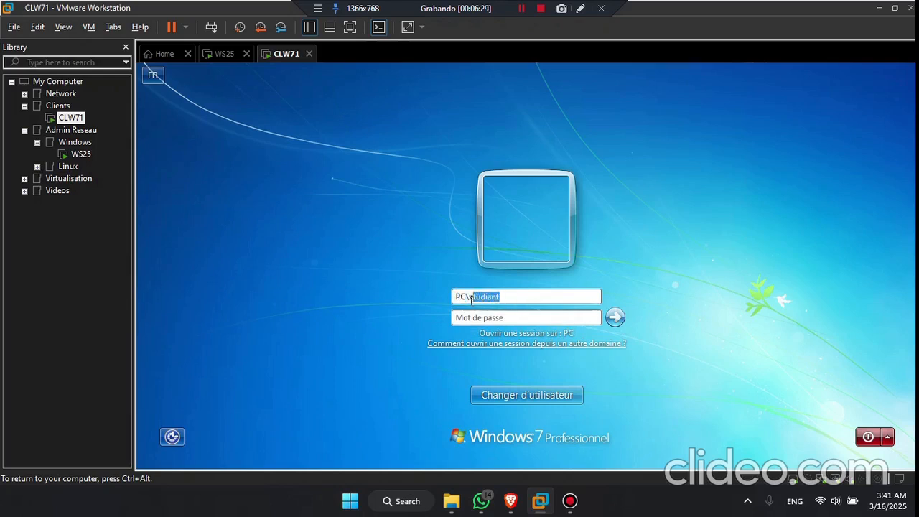
click(611, 318)
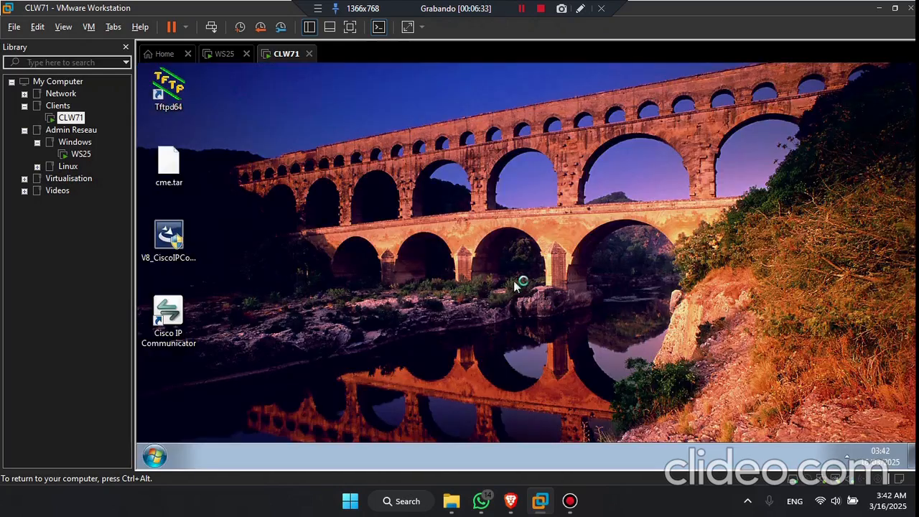
Step: Run sysdm.cpl and open the computer name and domain change settings
click(155, 457)
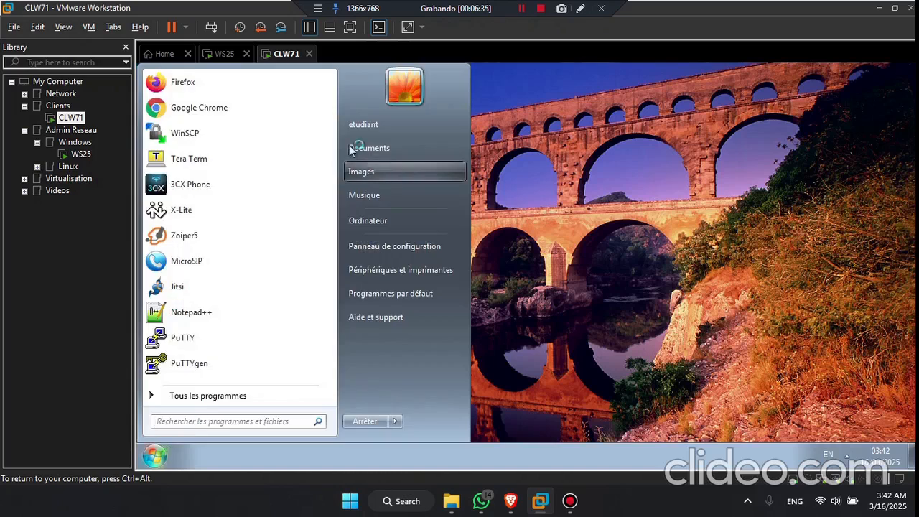
click(502, 204)
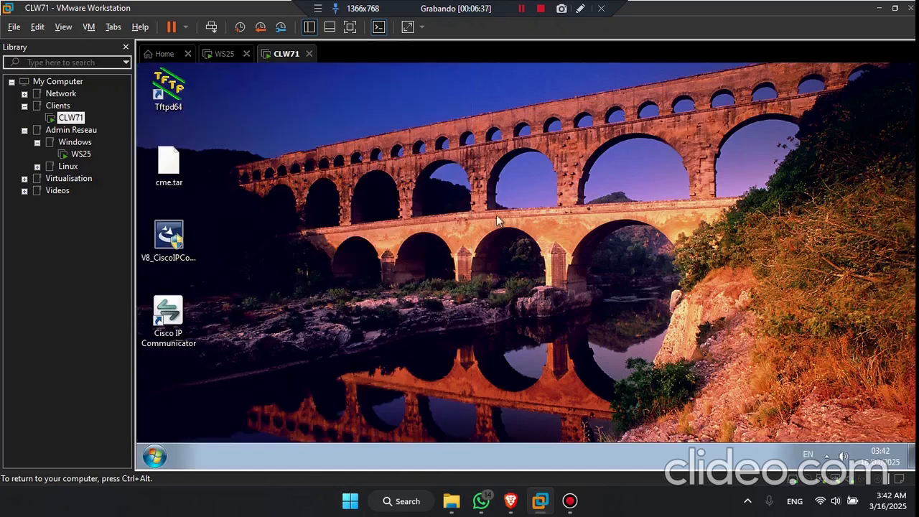
key(super+r)
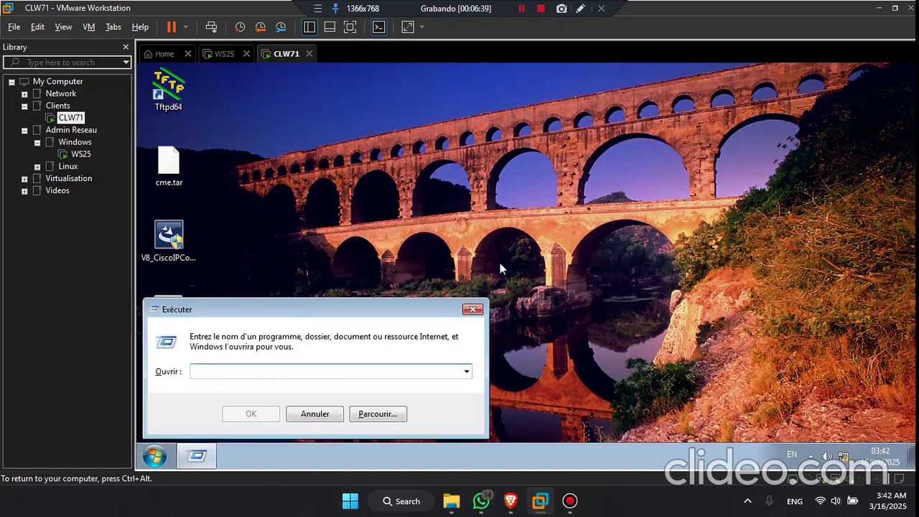
text(sysdm)
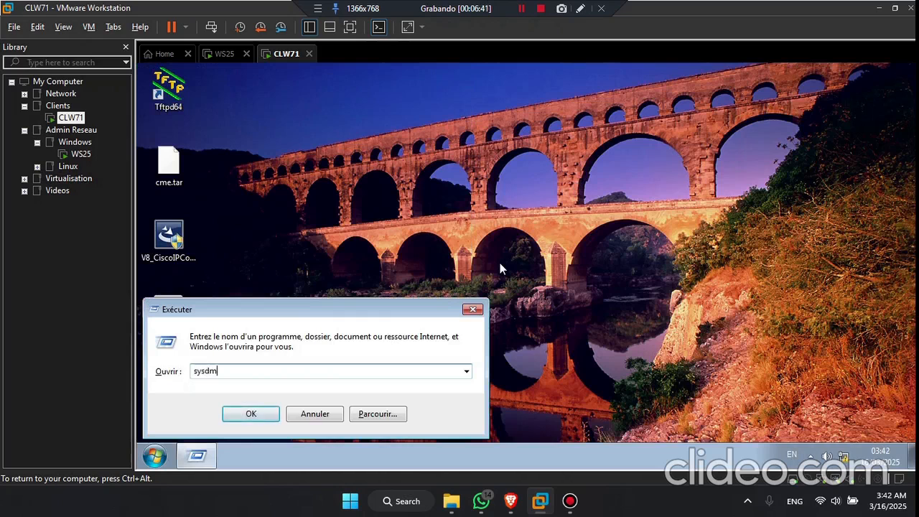
text(.cpl)
key(Return)
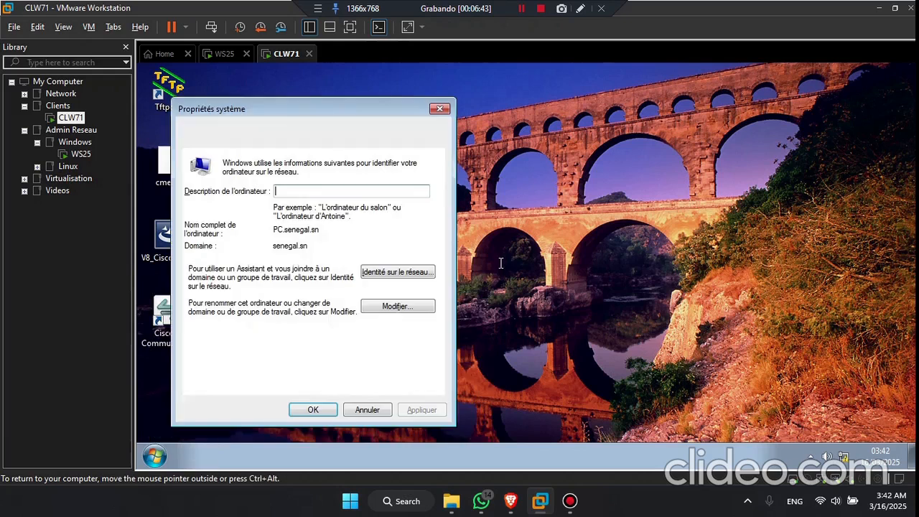
click(394, 306)
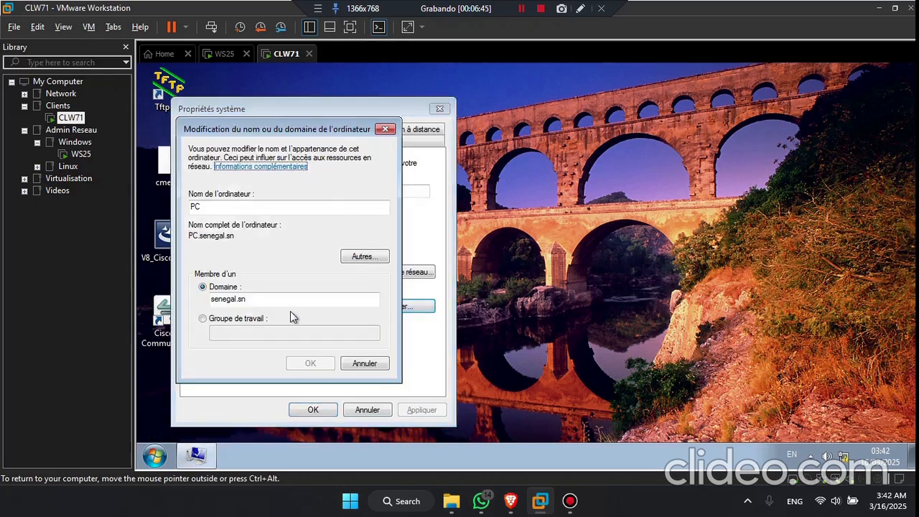
Step: Switch membership from senegal.sn to workgroup WORKGROUP and apply it
drag(257, 300, 204, 313)
click(214, 319)
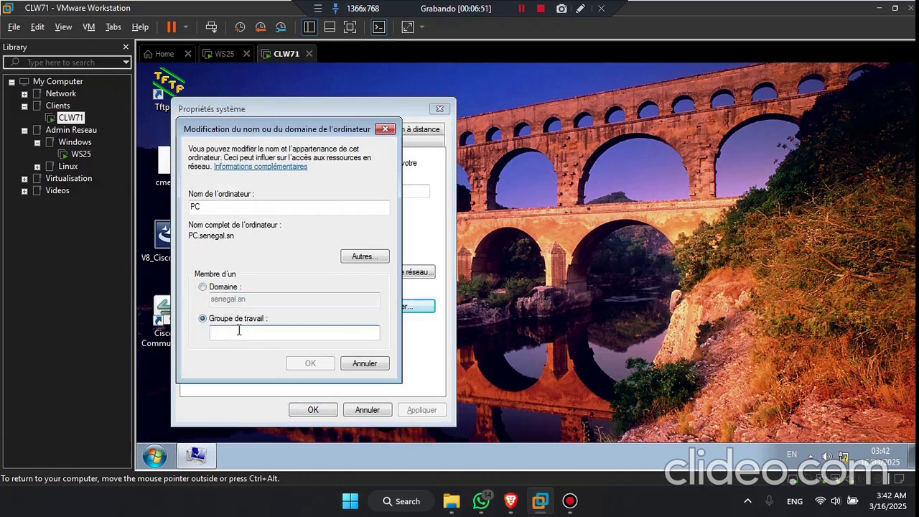
text(WORD)
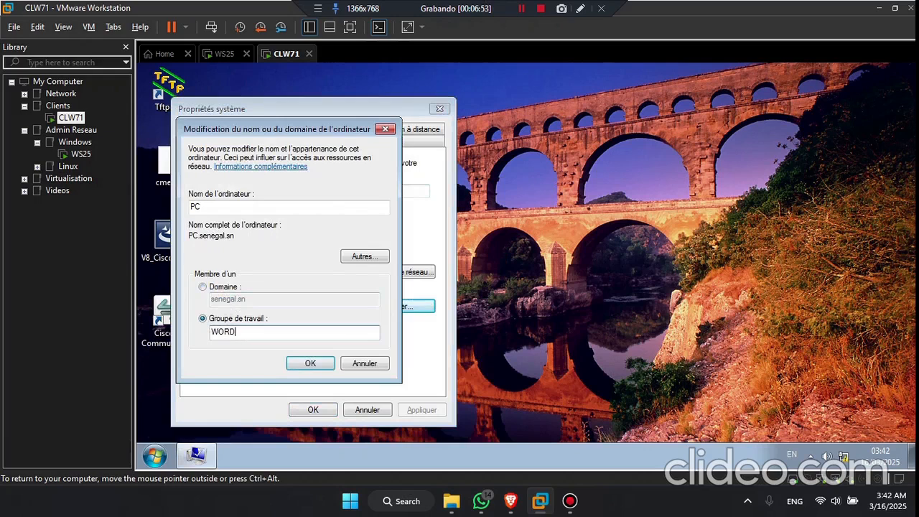
key(BackSpace)
key(BackSpace)
text(KGROUP)
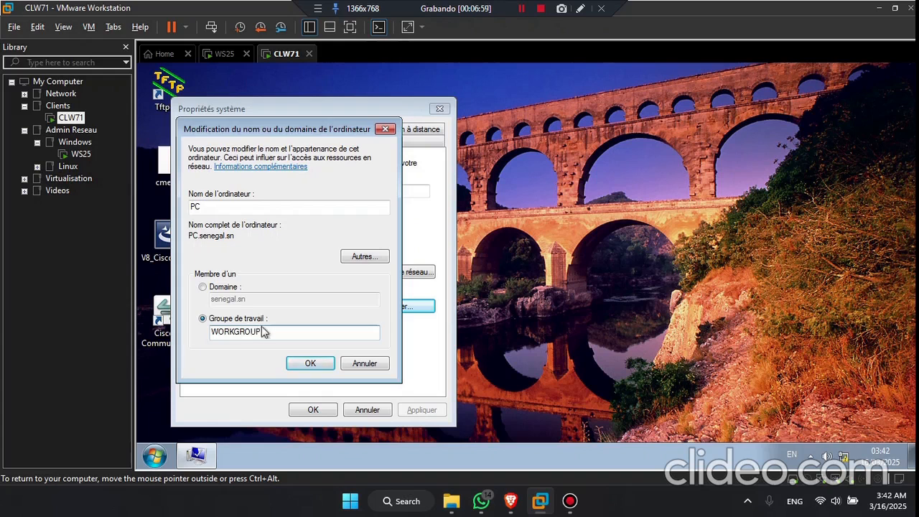
click(310, 363)
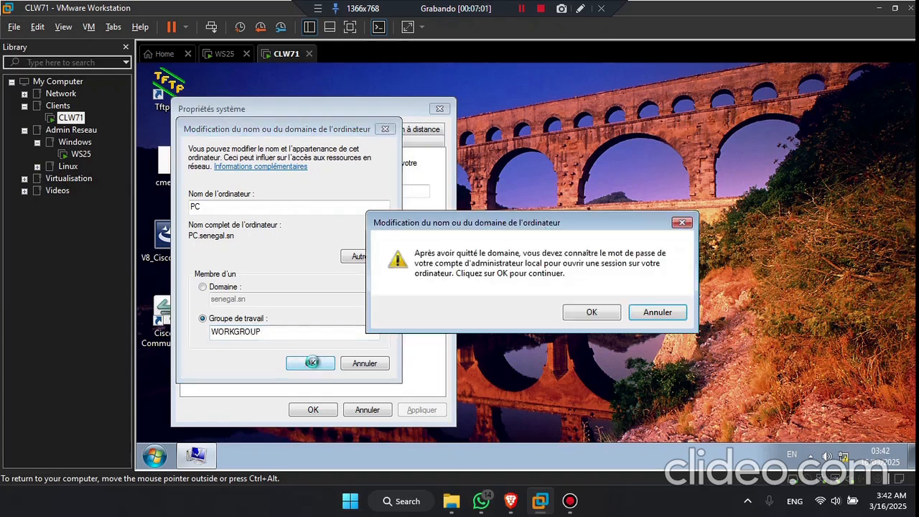
Step: Confirm leaving the domain and authenticate as Administrateur with the domain password
click(592, 313)
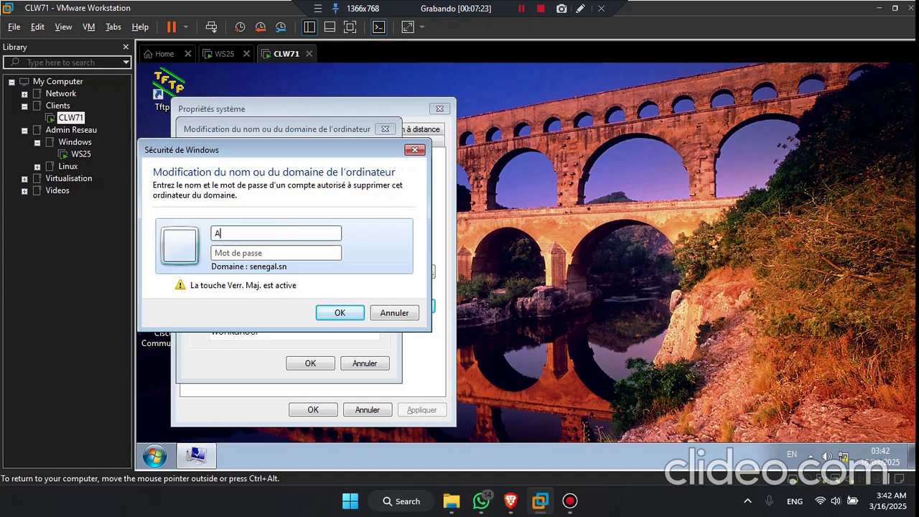
key(Caps_Lock)
text(Administrateur)
key(Tab)
text(••••••••)
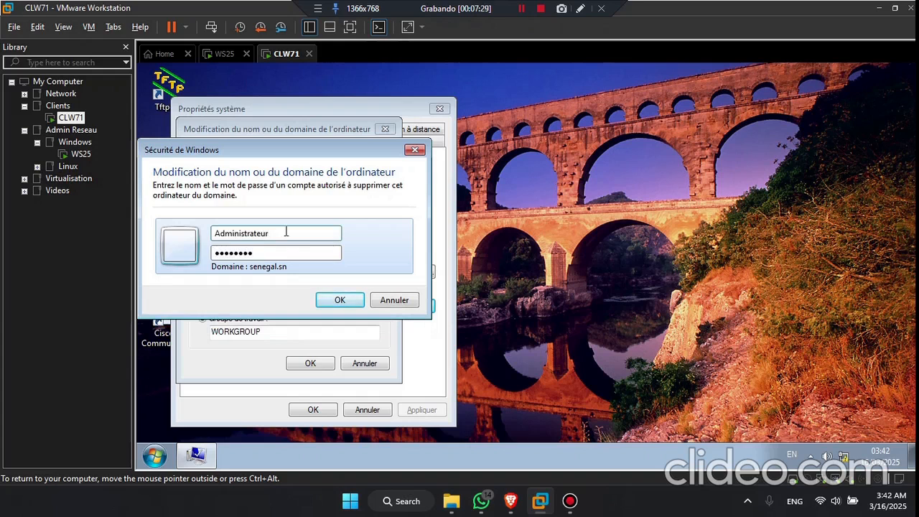
click(334, 299)
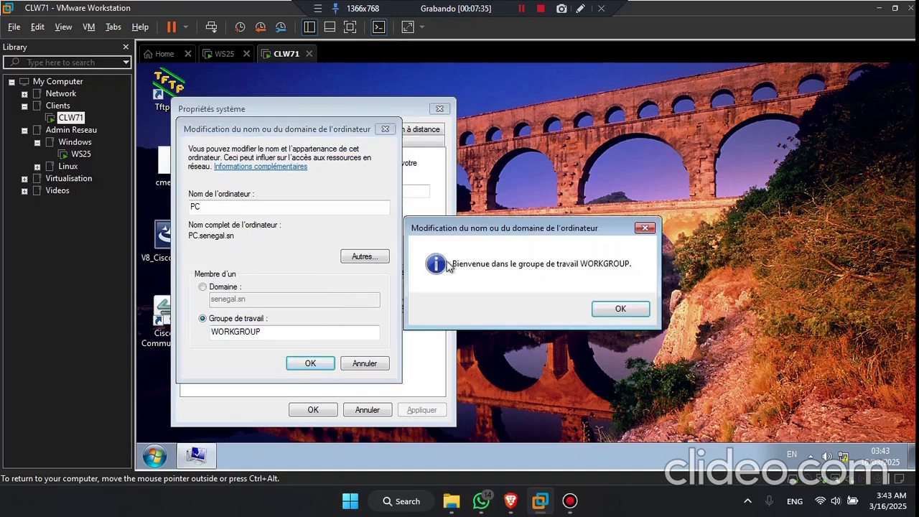
Step: Dismiss the WORKGROUP welcome and restart notices, close System Properties, and restart now
click(621, 308)
click(625, 281)
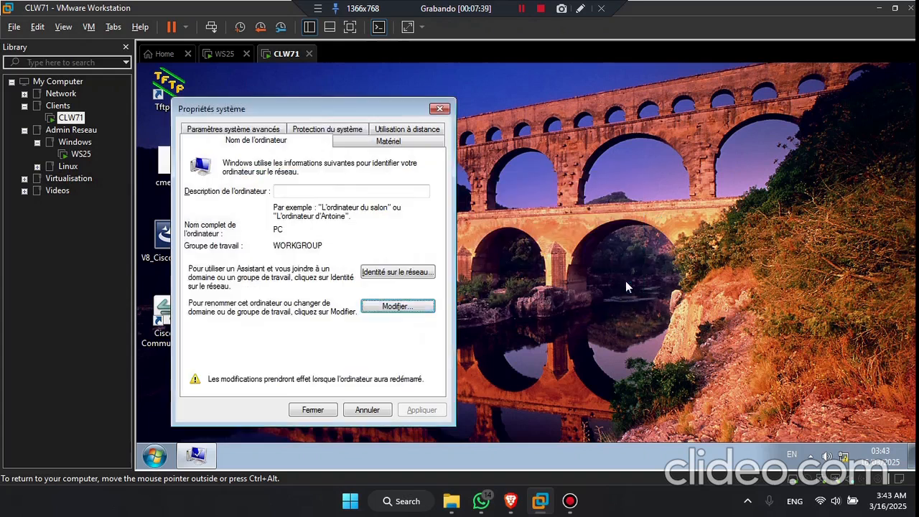
click(404, 309)
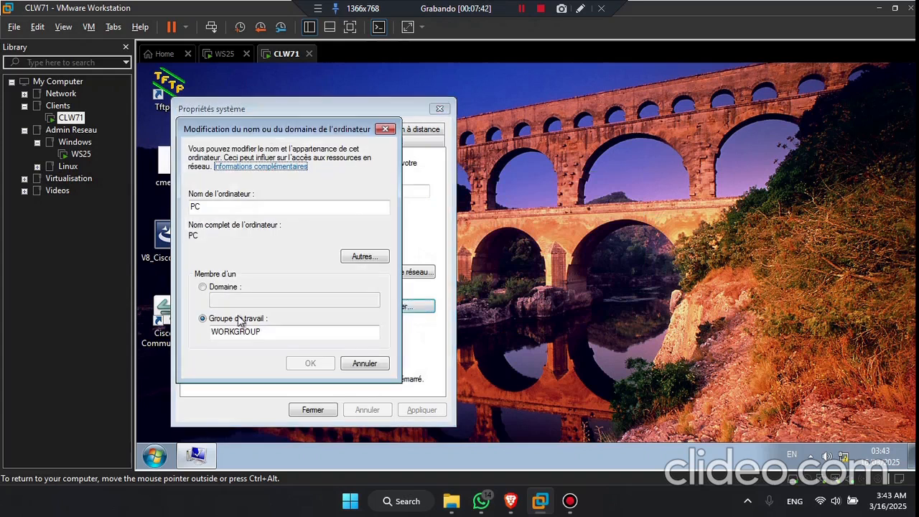
double_click(269, 332)
click(278, 331)
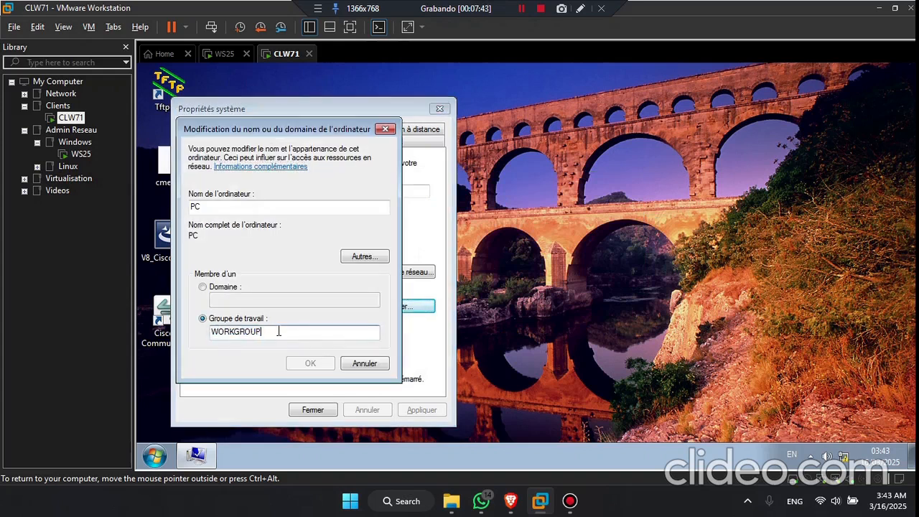
click(364, 365)
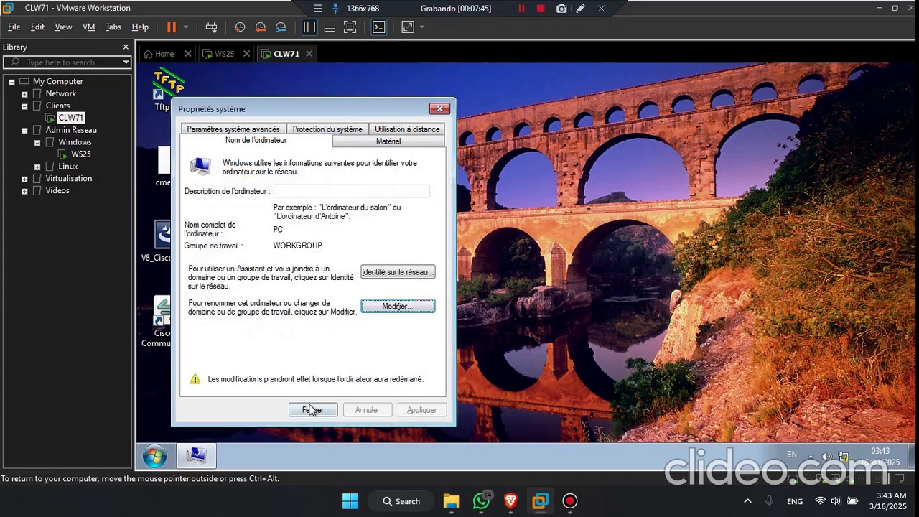
click(310, 410)
click(496, 282)
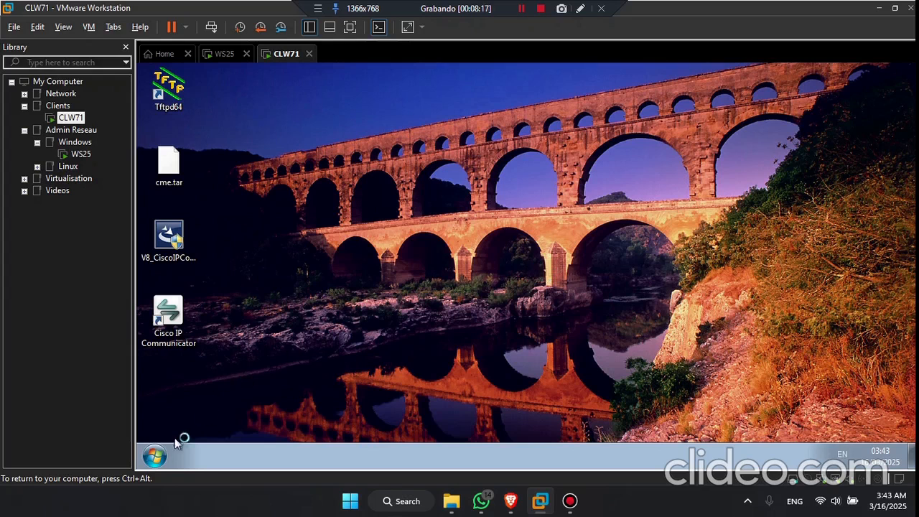
click(156, 457)
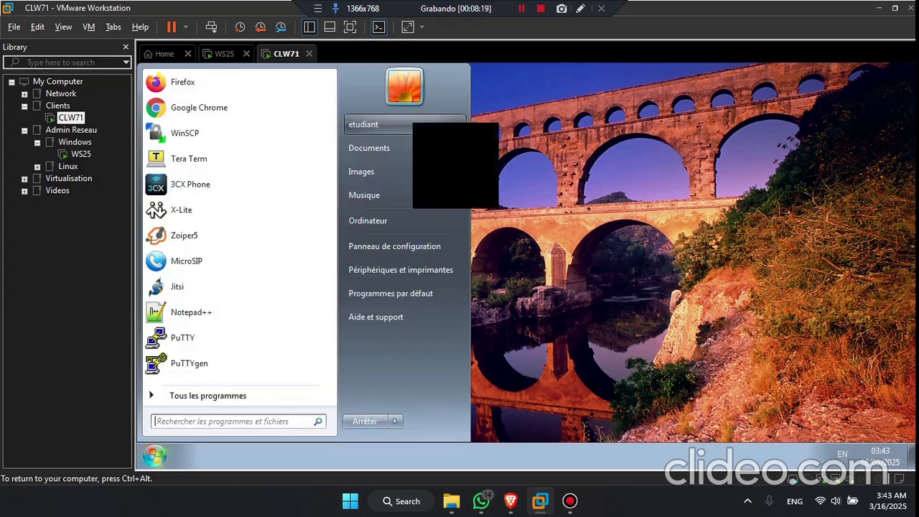
click(643, 192)
key(super+r)
text(sysdm.cpl)
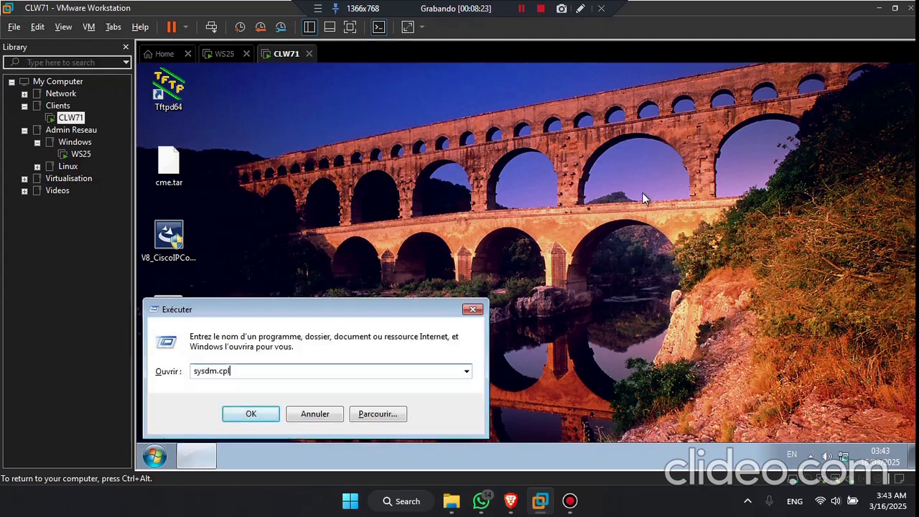
key(Return)
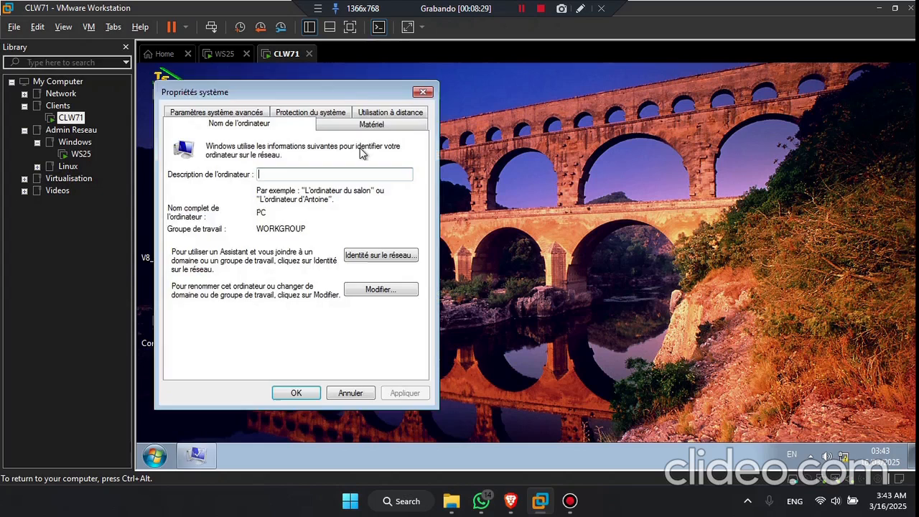
double_click(280, 227)
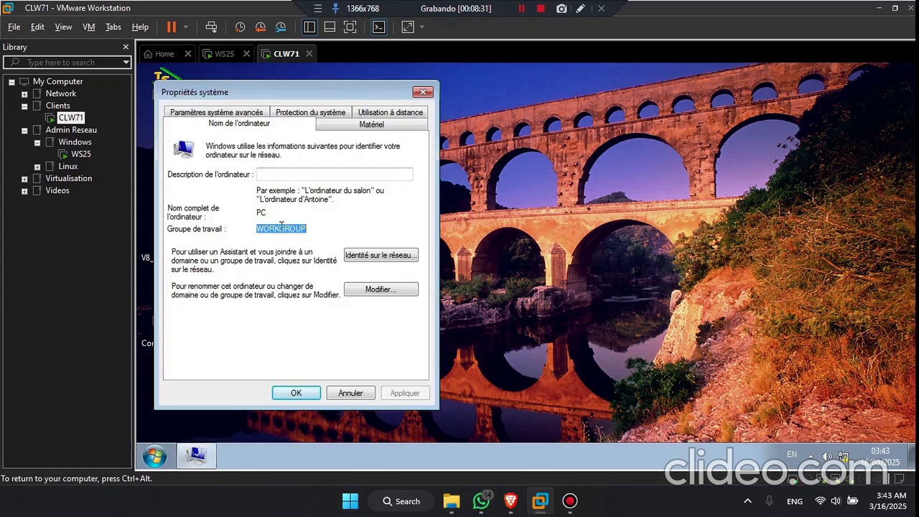
click(377, 290)
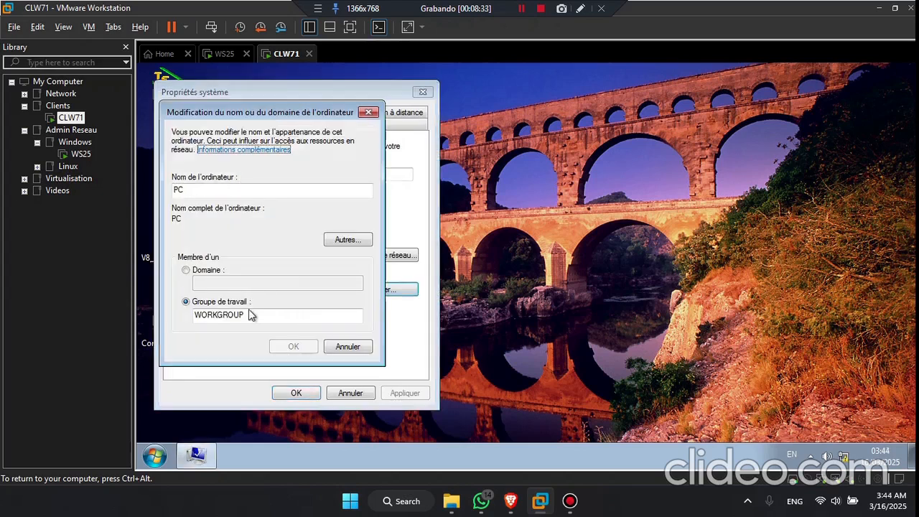
click(263, 319)
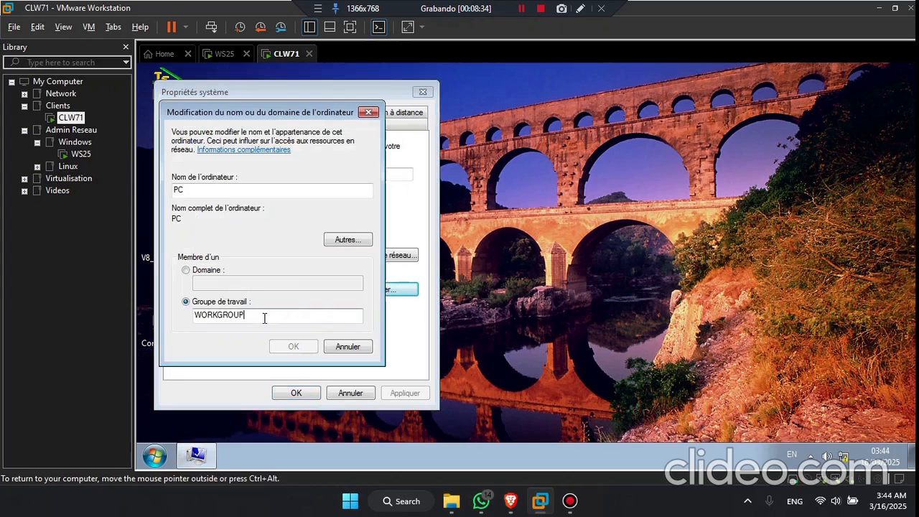
click(349, 349)
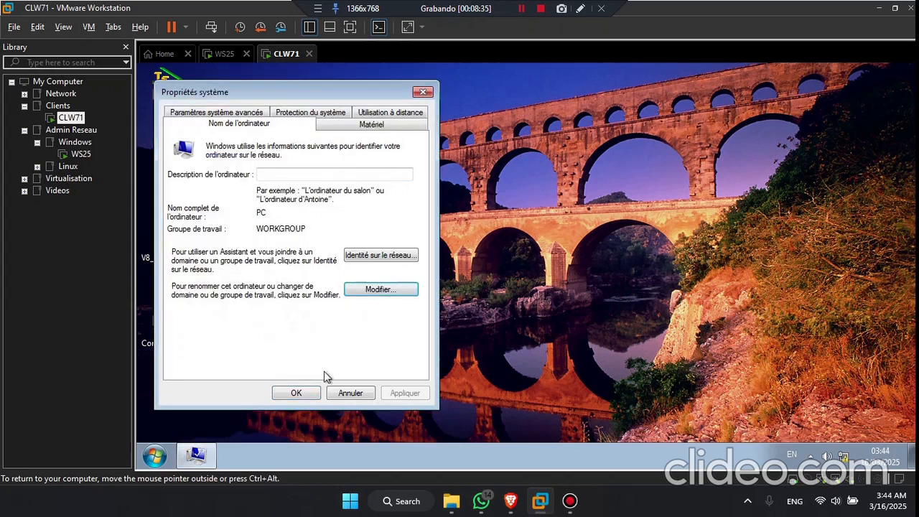
click(296, 395)
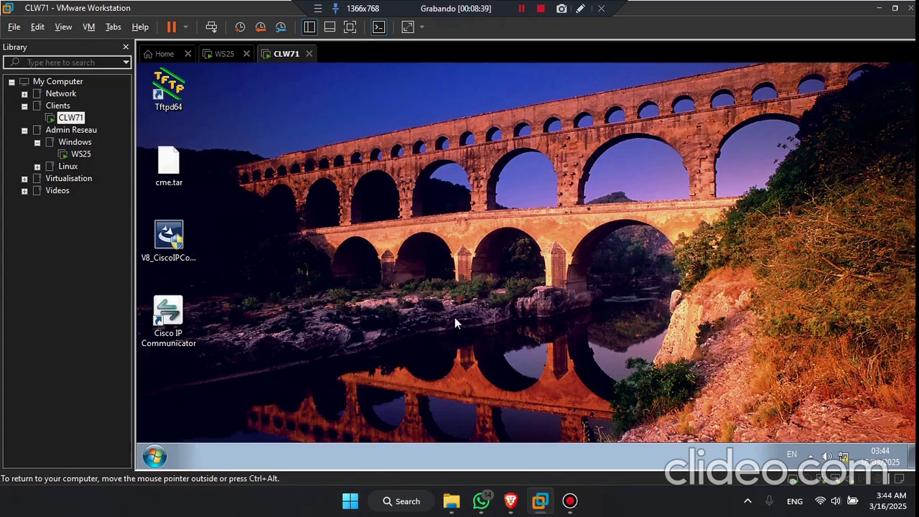